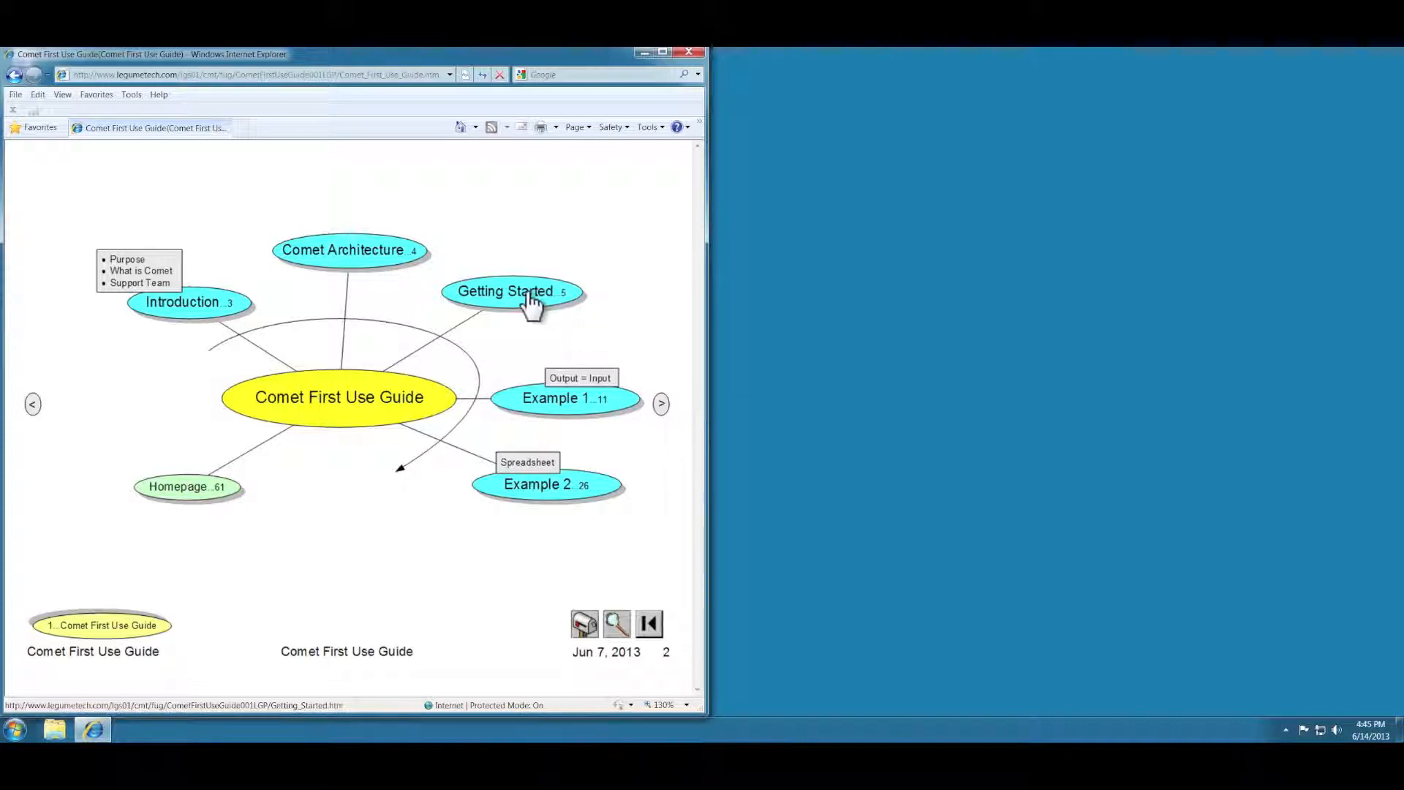
Open the Start Comet page in the guide's Getting Started section and launch the Comet application
{"action": "left_click", "coordinate": [521, 293]}
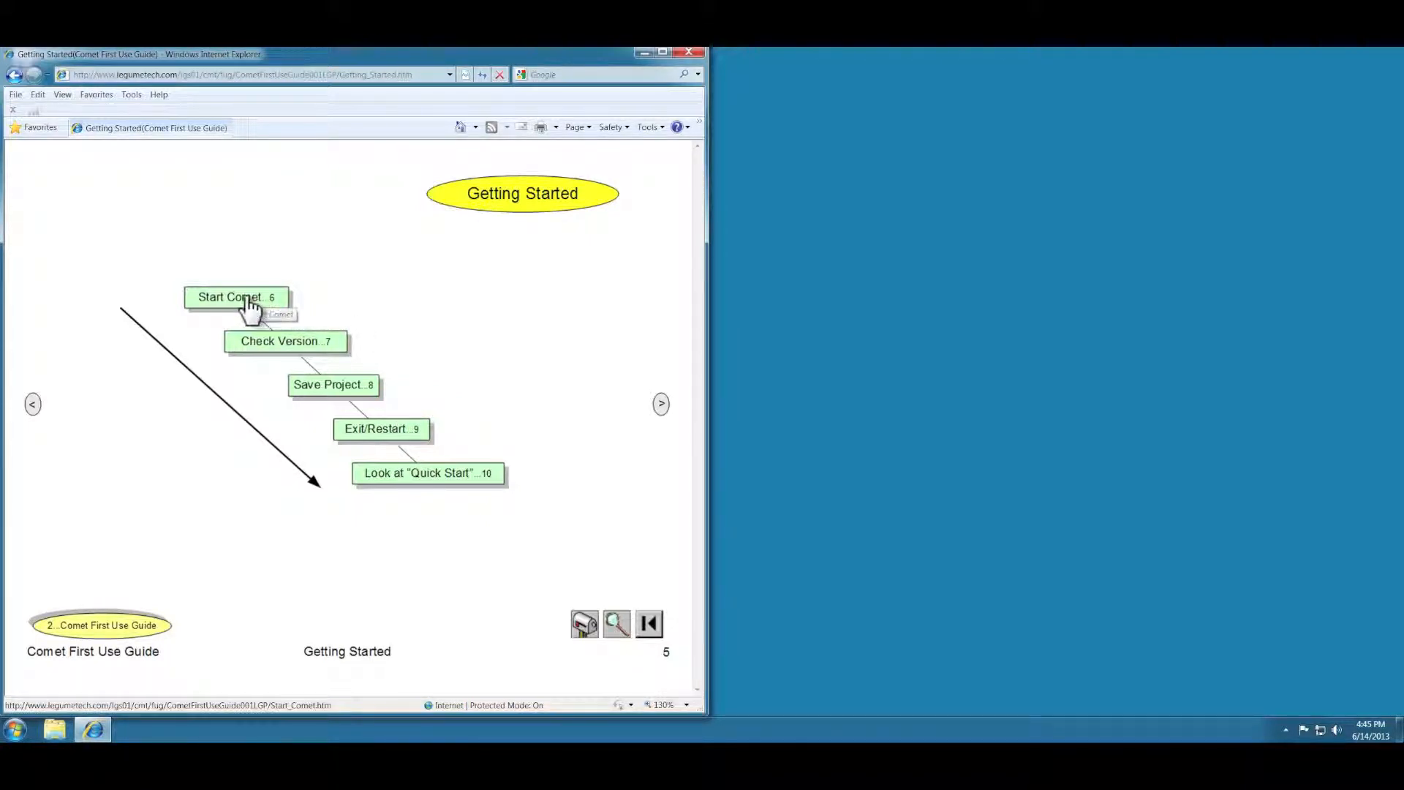
{"action": "left_click", "coordinate": [247, 297]}
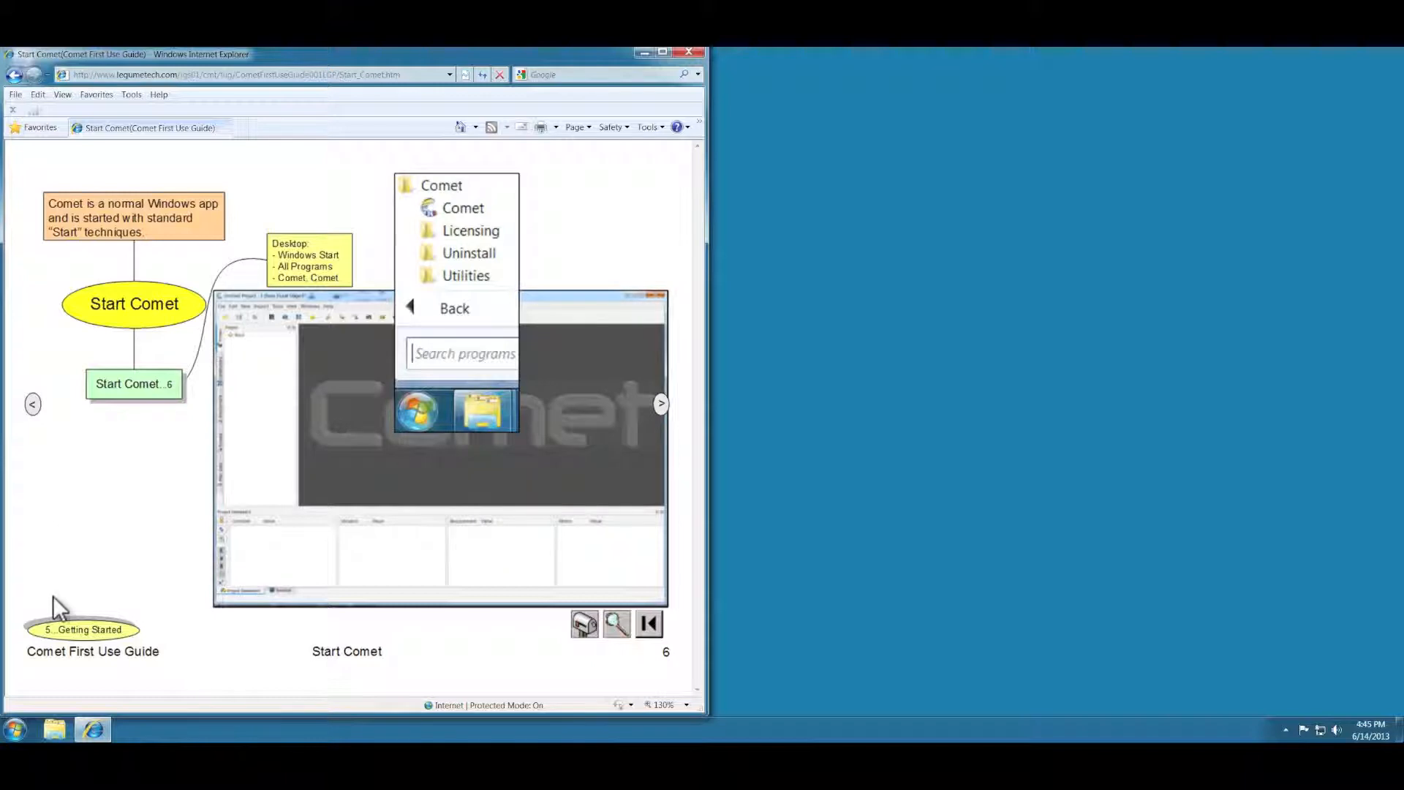
{"action": "left_click", "coordinate": [16, 732]}
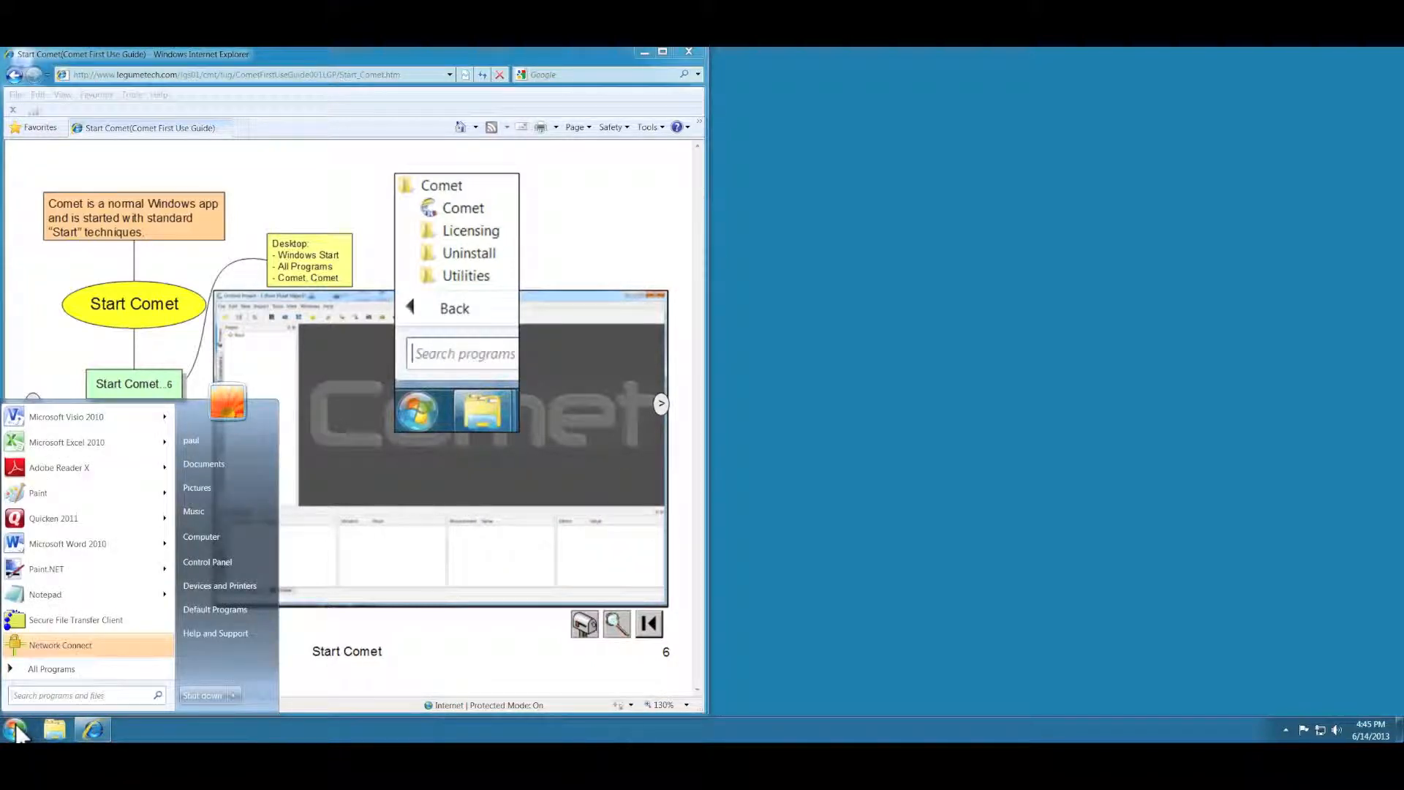
{"action": "left_click", "coordinate": [45, 669]}
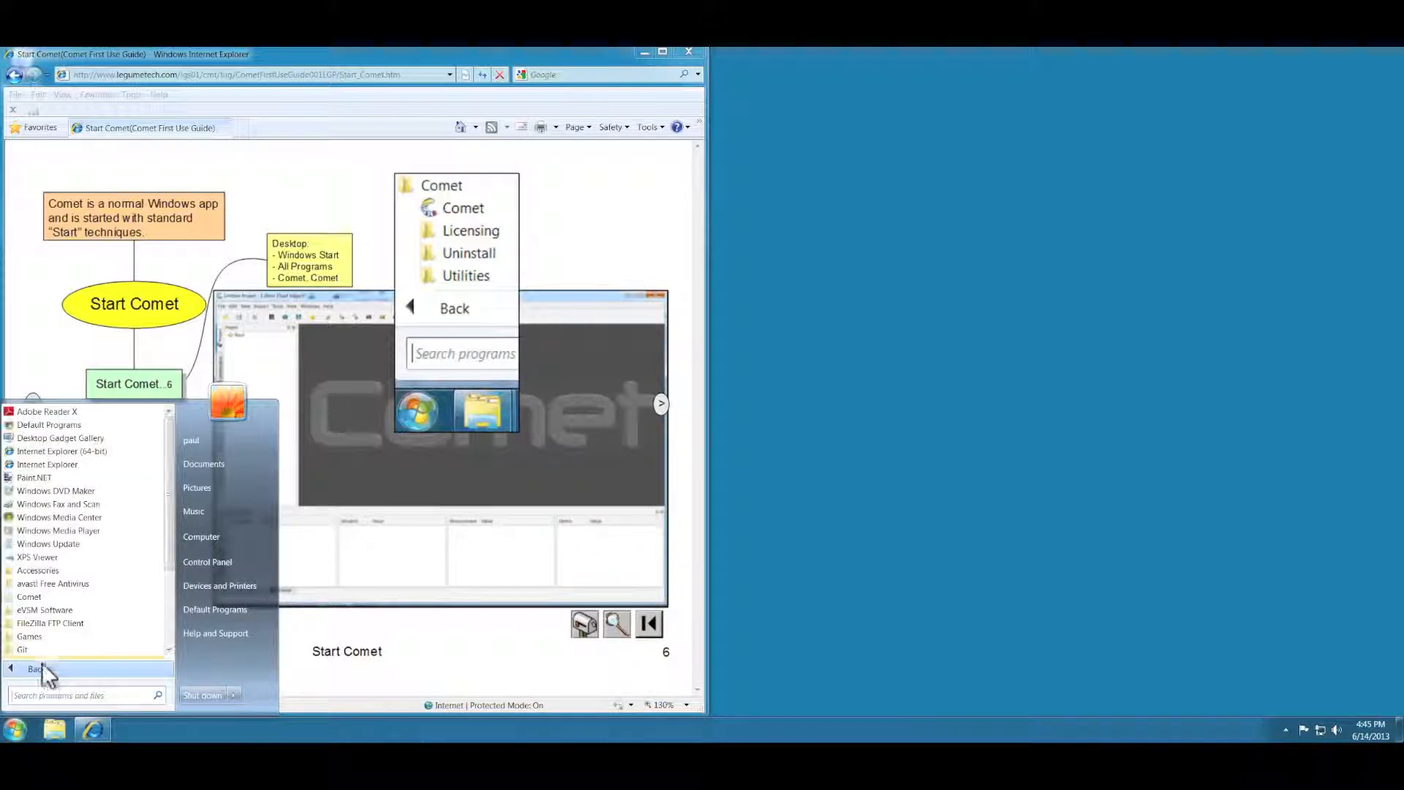
{"action": "left_click", "coordinate": [33, 598]}
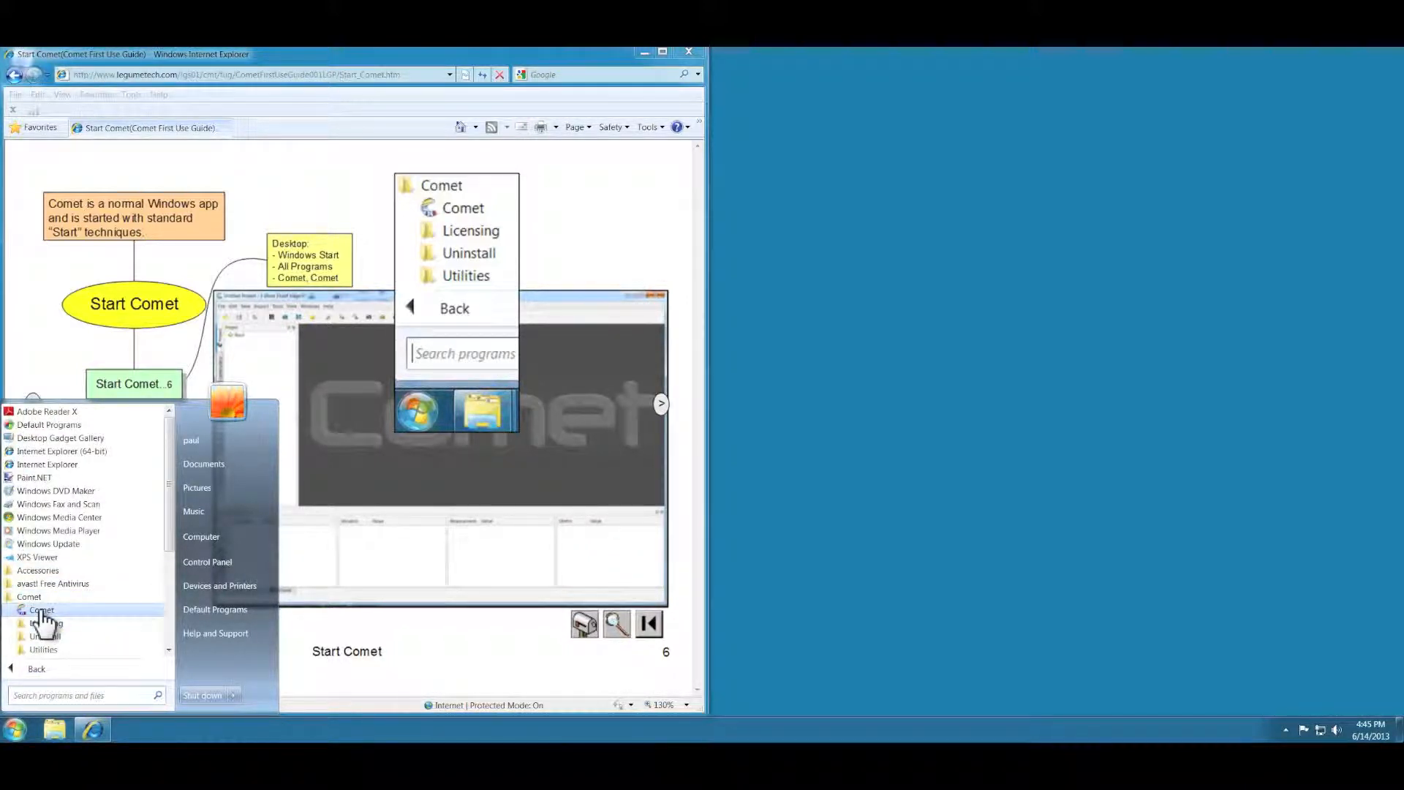
{"action": "left_click", "coordinate": [42, 610]}
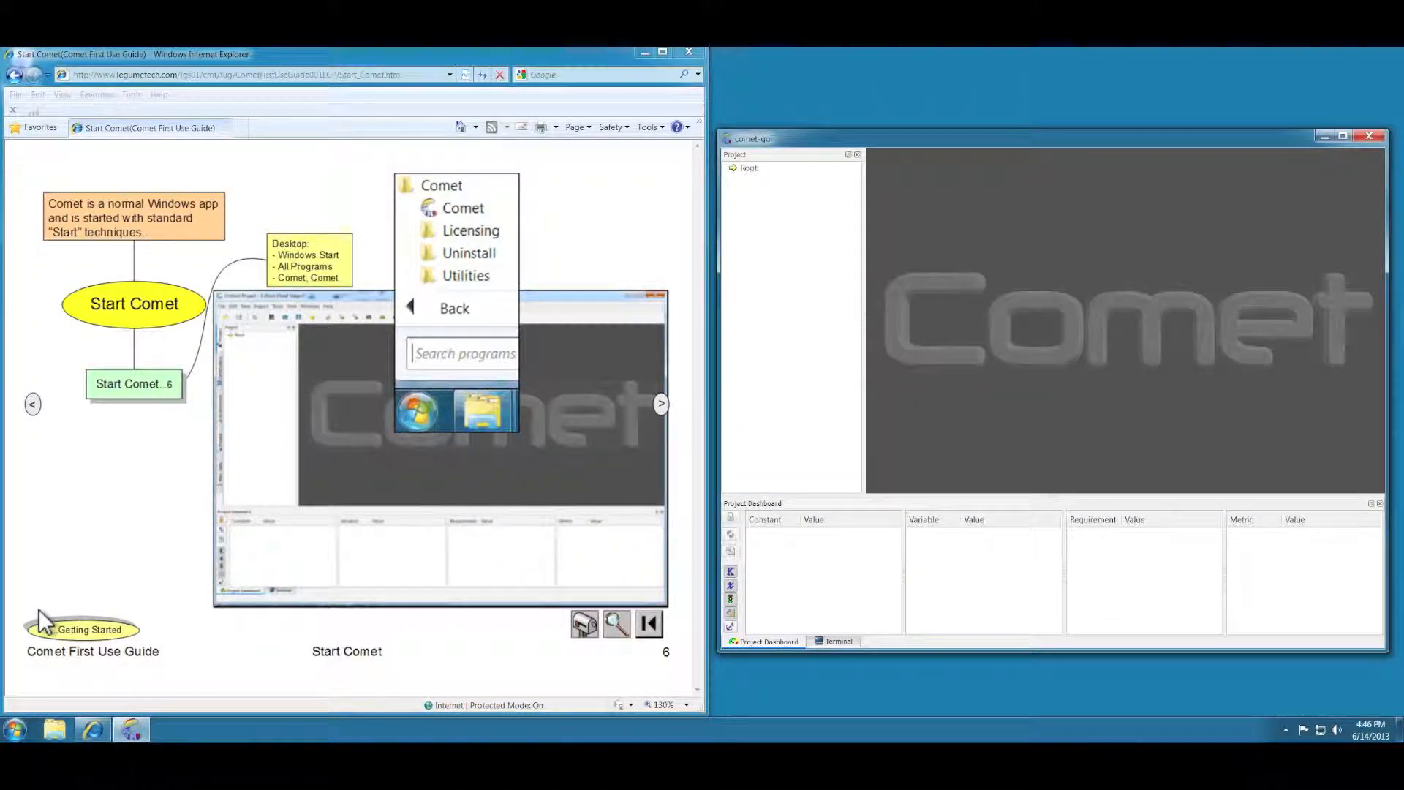
Open the guide's Check Version page, view Comet's version information, and close it
{"action": "left_click", "coordinate": [87, 627]}
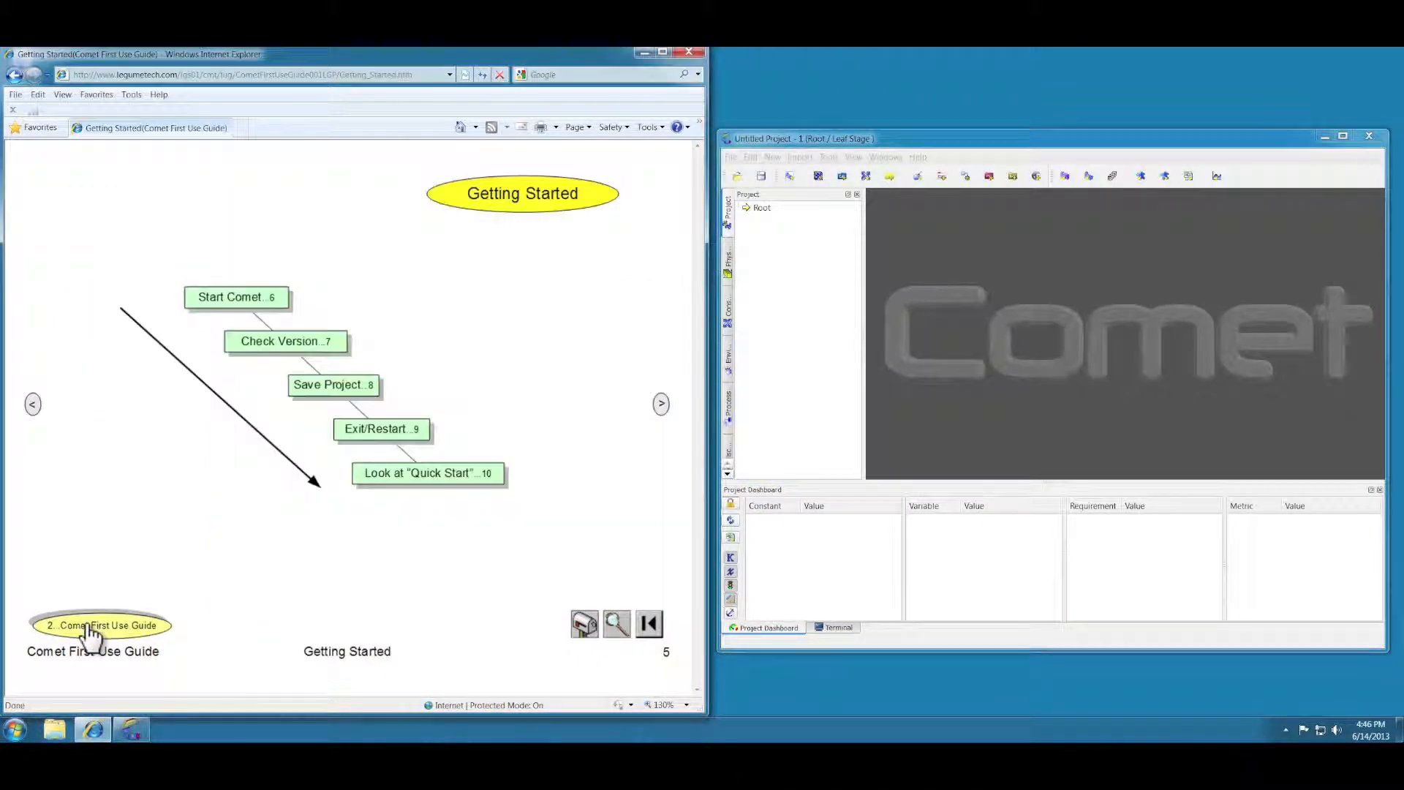
{"action": "left_click", "coordinate": [265, 347]}
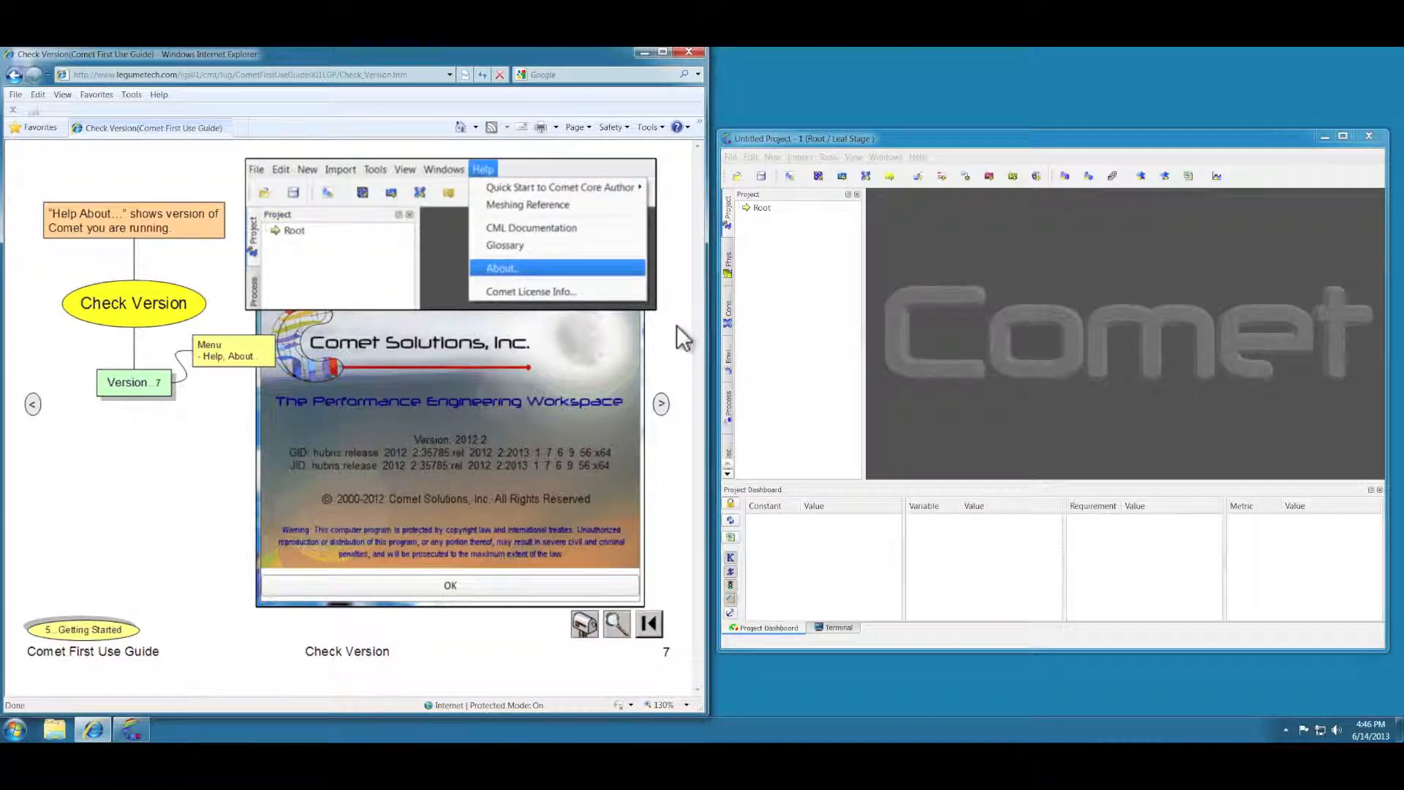
{"action": "left_click", "coordinate": [936, 177]}
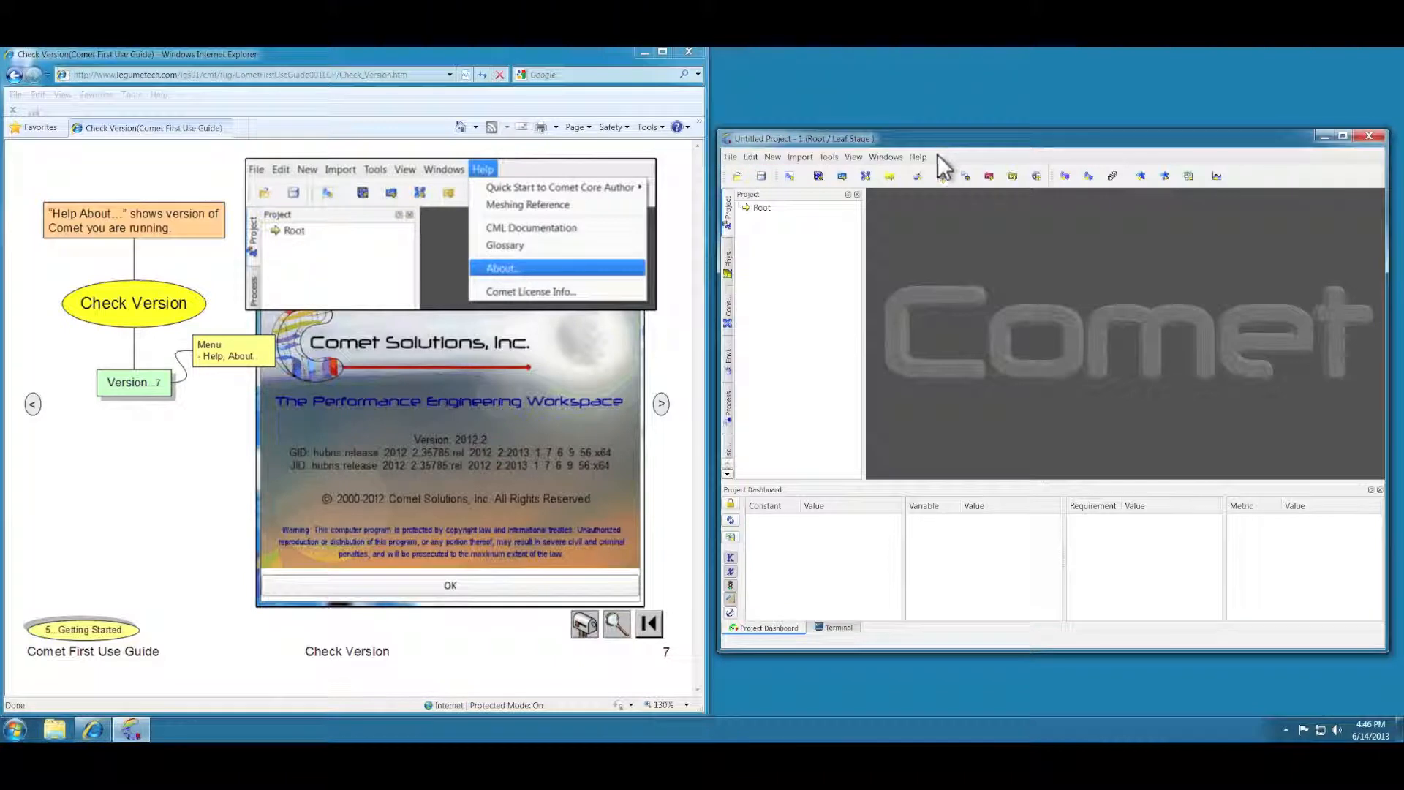
{"action": "left_click", "coordinate": [918, 157]}
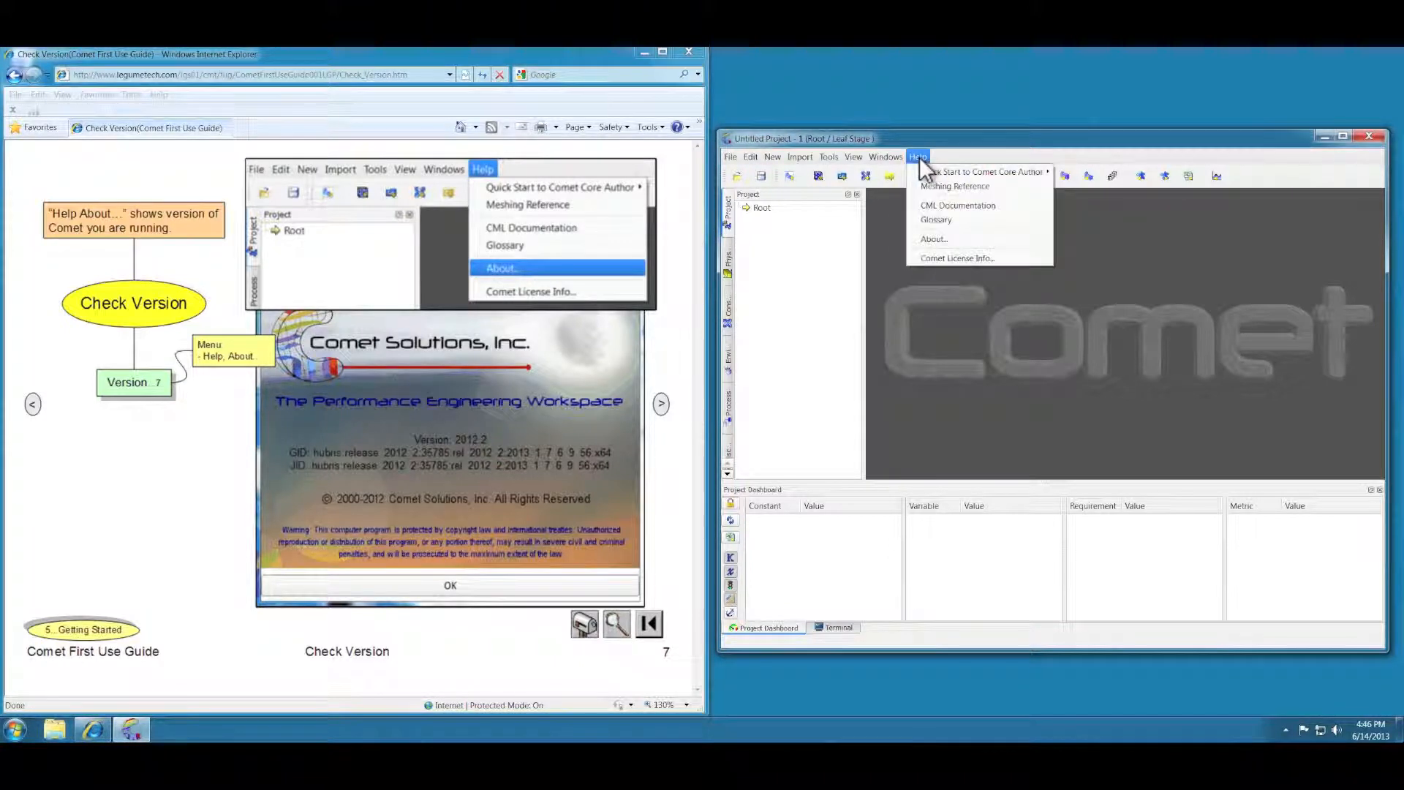
{"action": "left_click", "coordinate": [951, 238]}
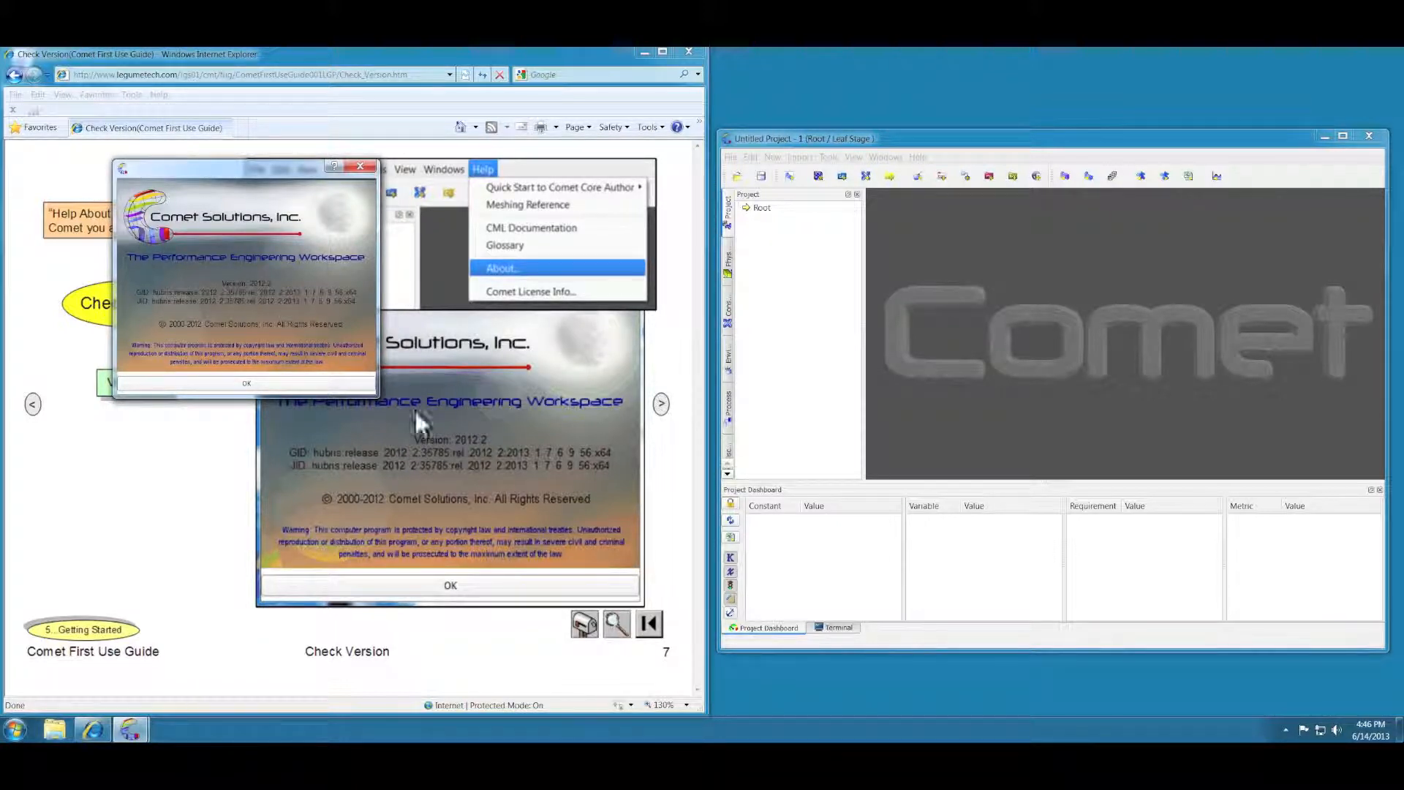
{"action": "left_click", "coordinate": [358, 165]}
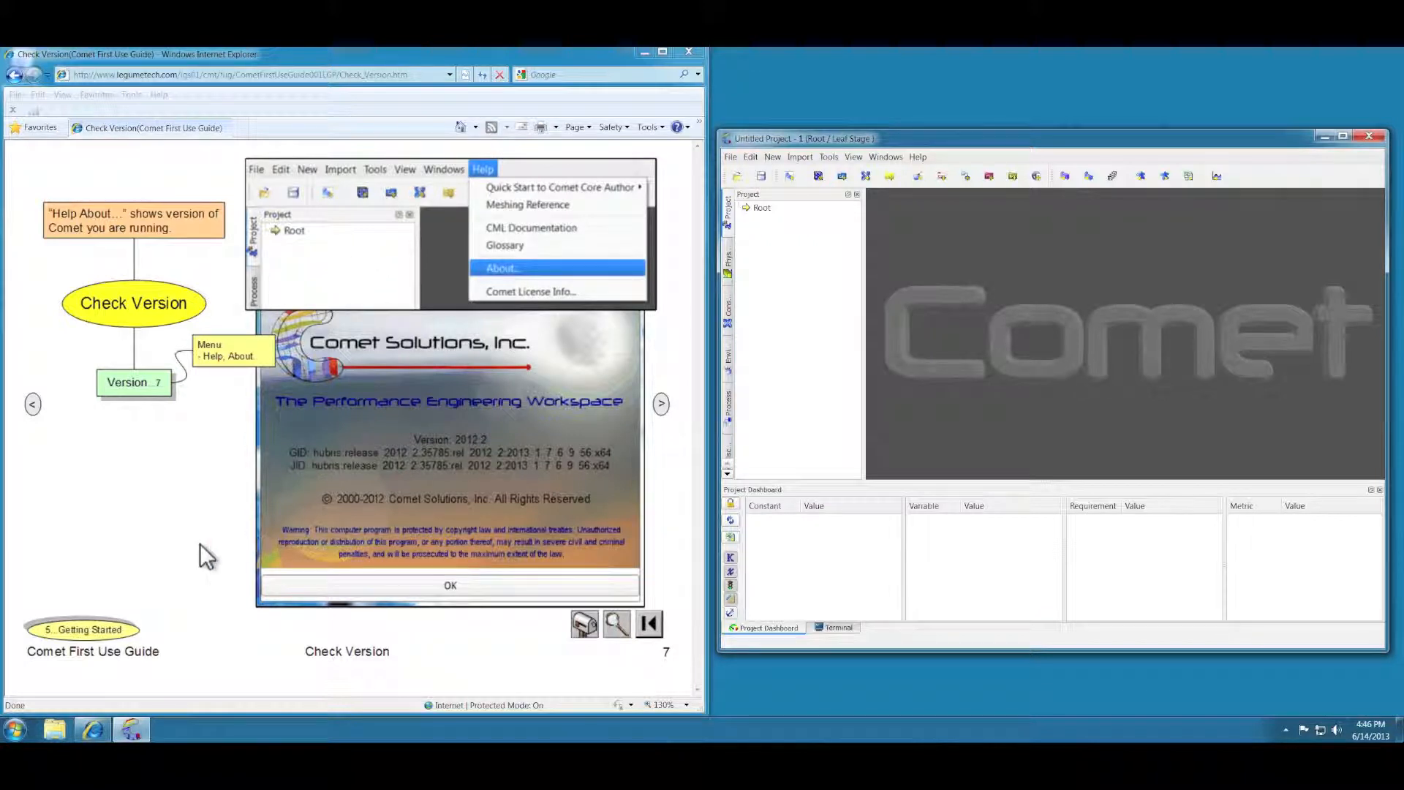
Open the guide's Save Project page and save the Comet project to the Desktop as Comet First Use
{"action": "left_click", "coordinate": [99, 632]}
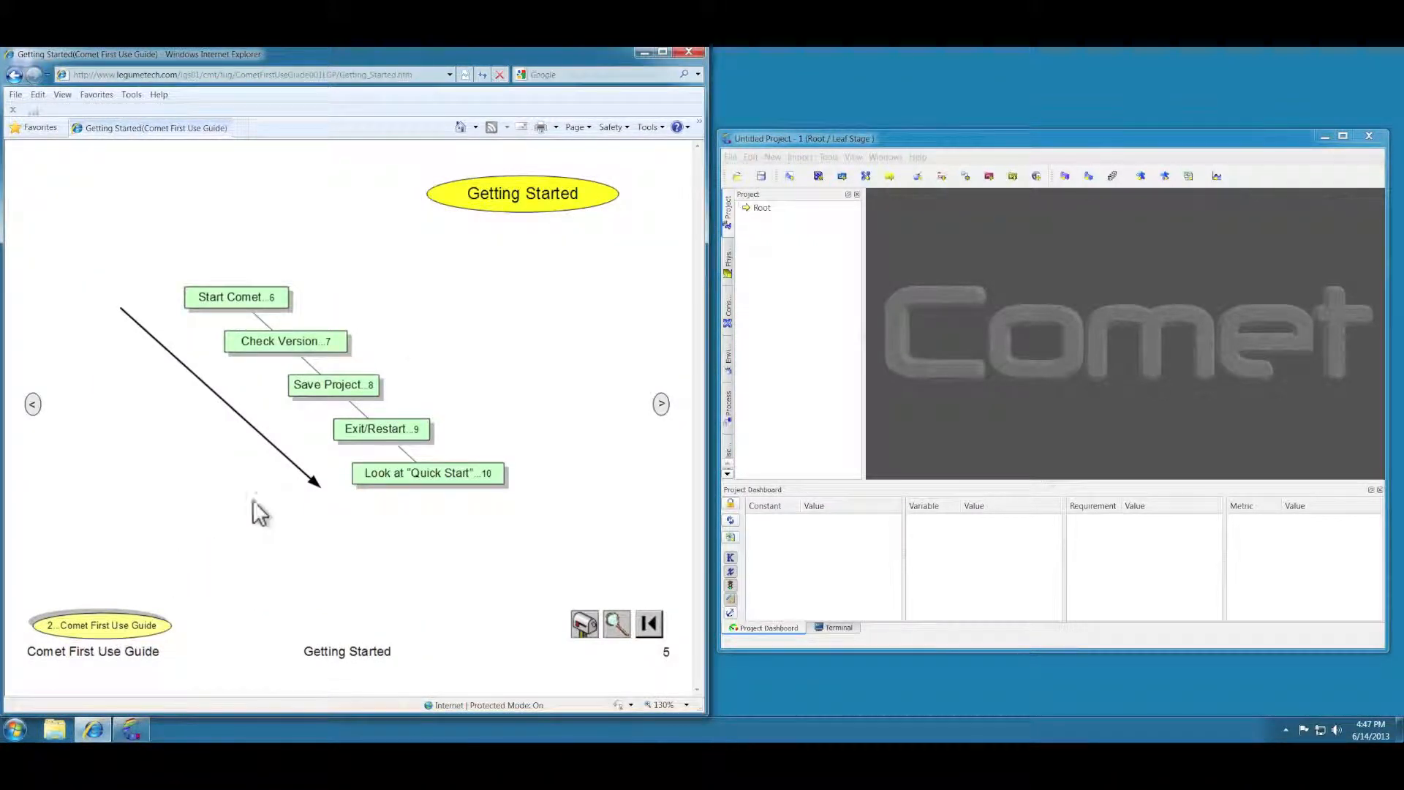
{"action": "left_click", "coordinate": [321, 385]}
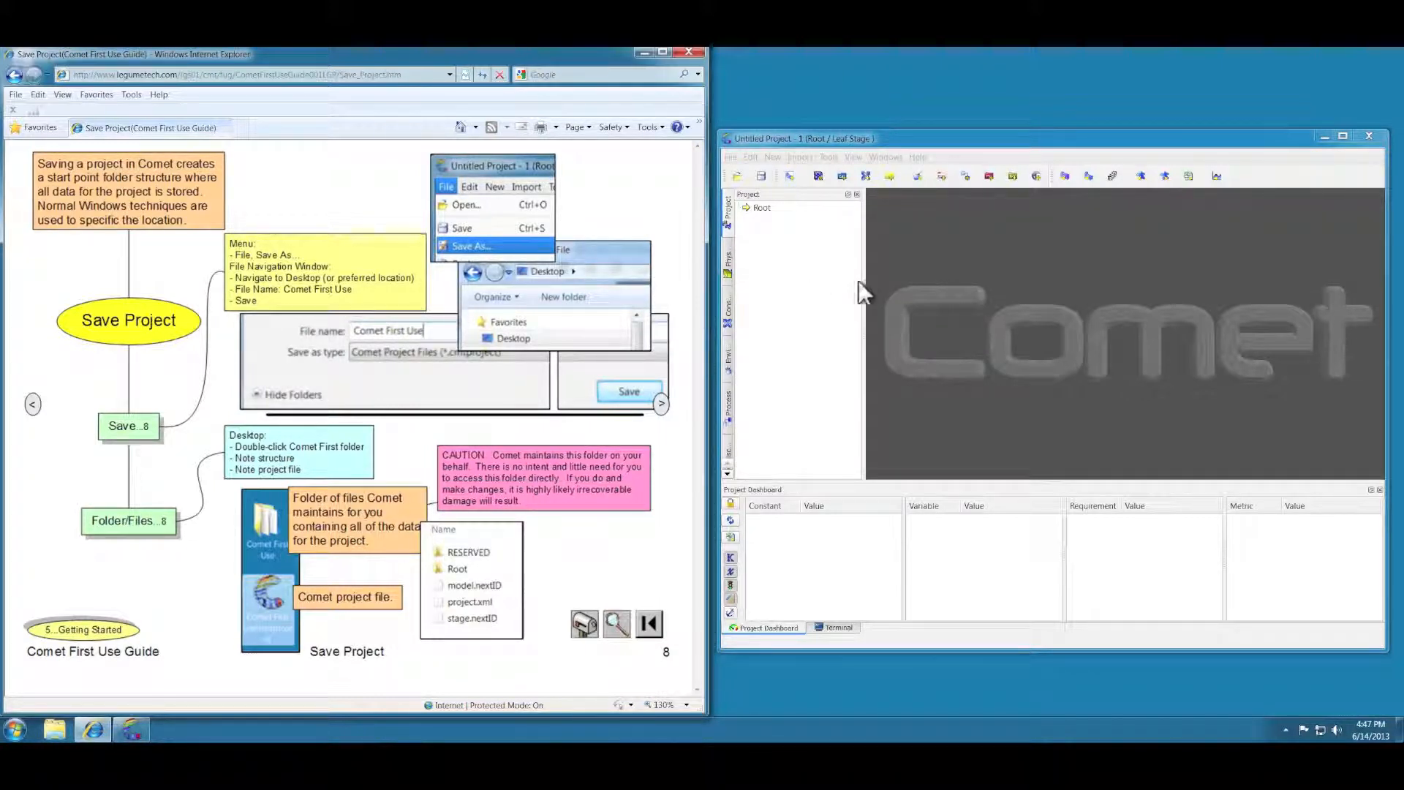
{"action": "left_click", "coordinate": [814, 156]}
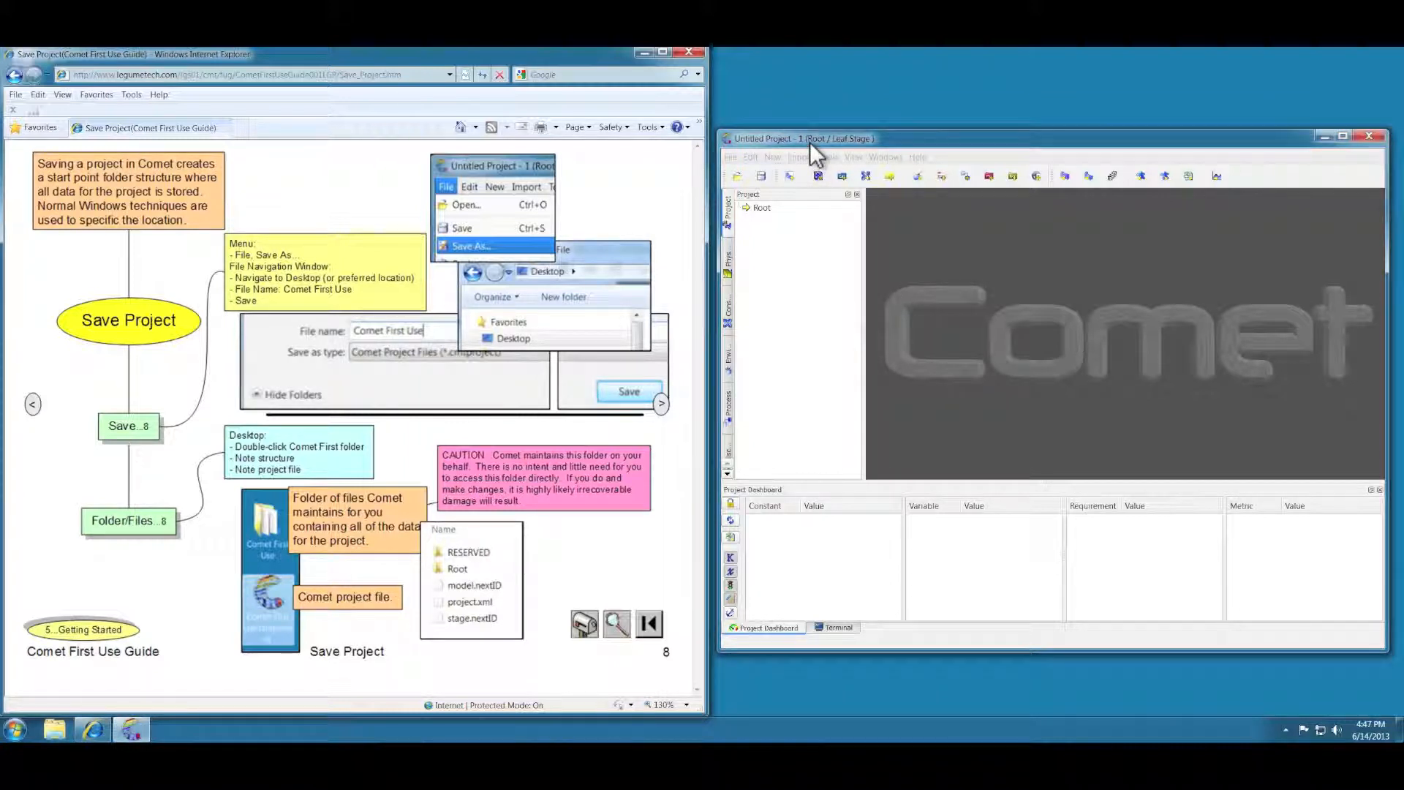
{"action": "left_click", "coordinate": [731, 157]}
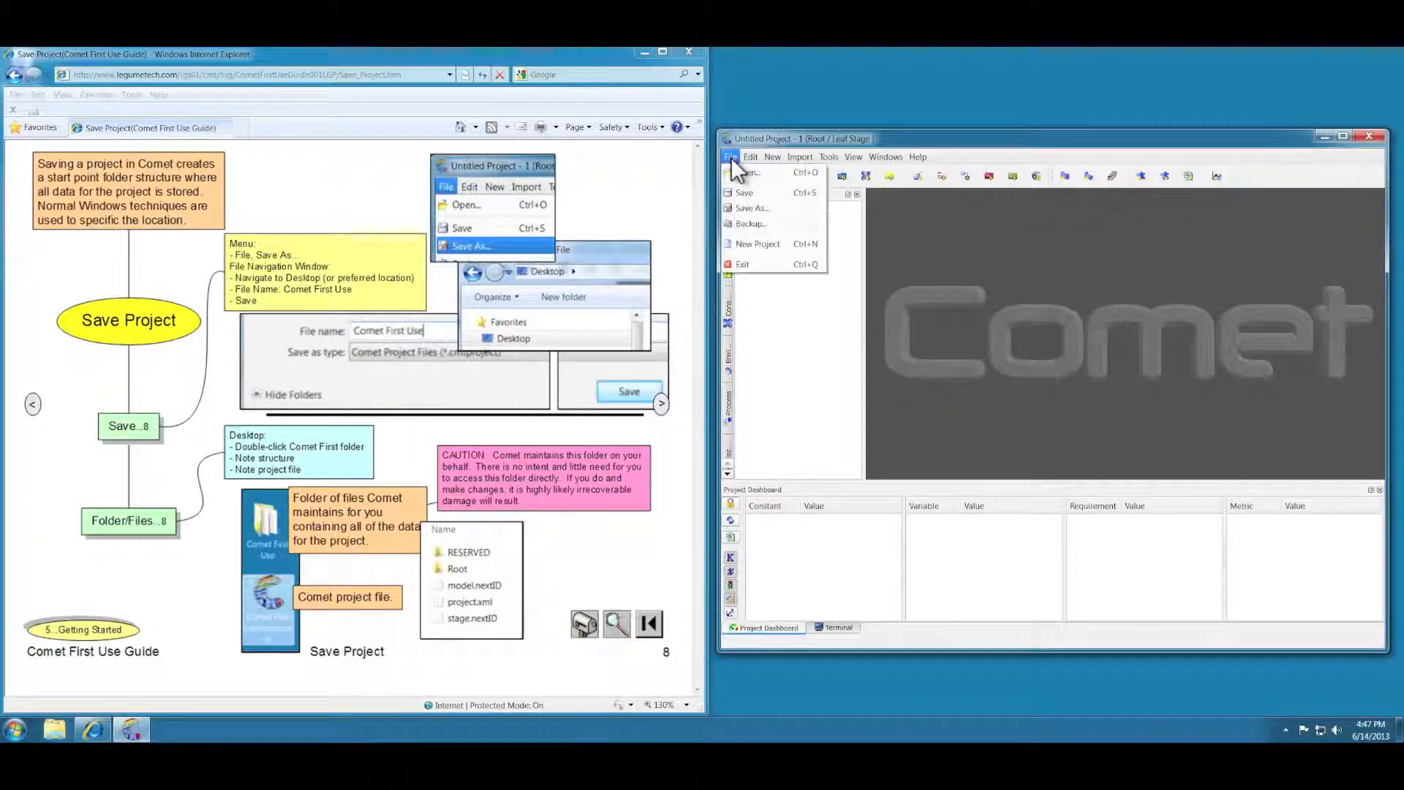
{"action": "left_click", "coordinate": [753, 207]}
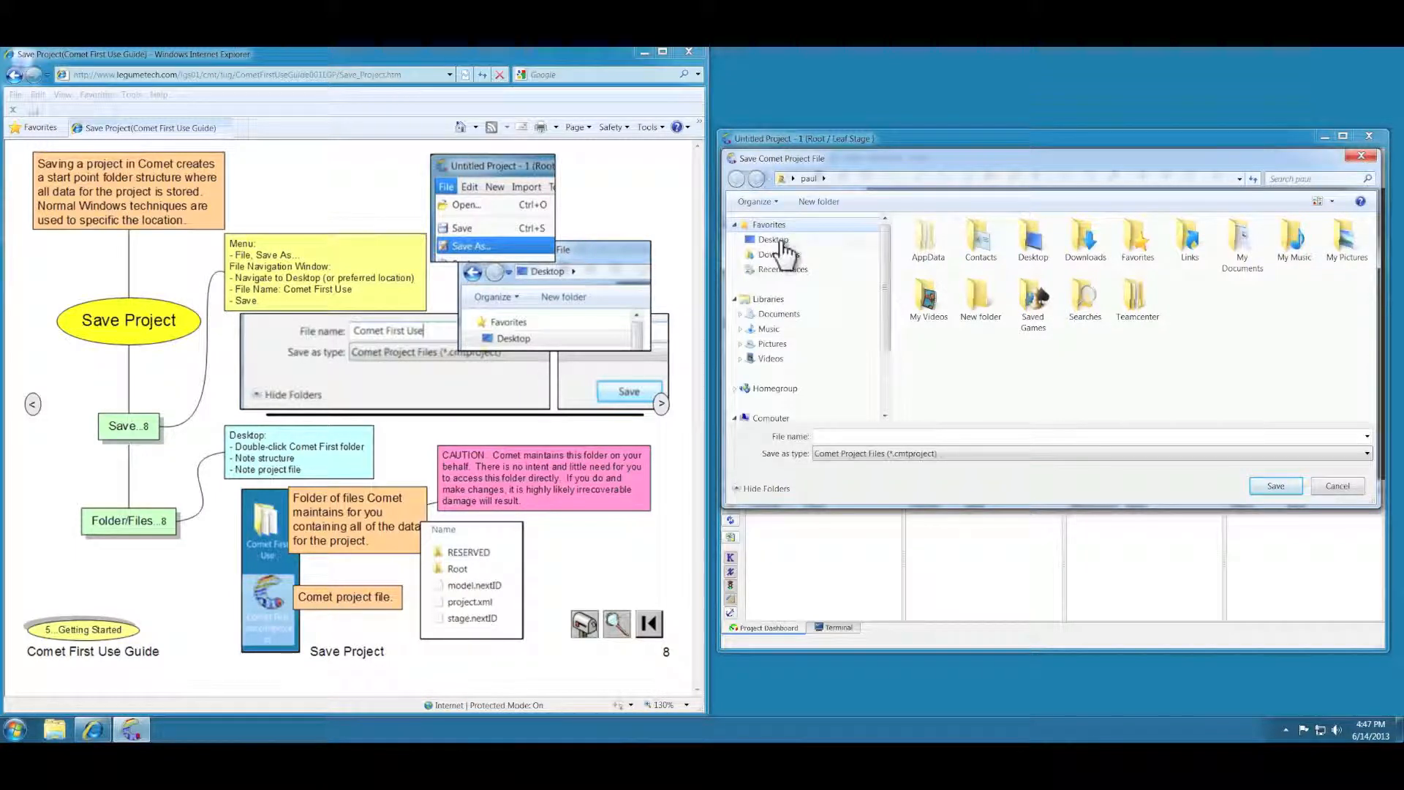
{"action": "left_click", "coordinate": [780, 242]}
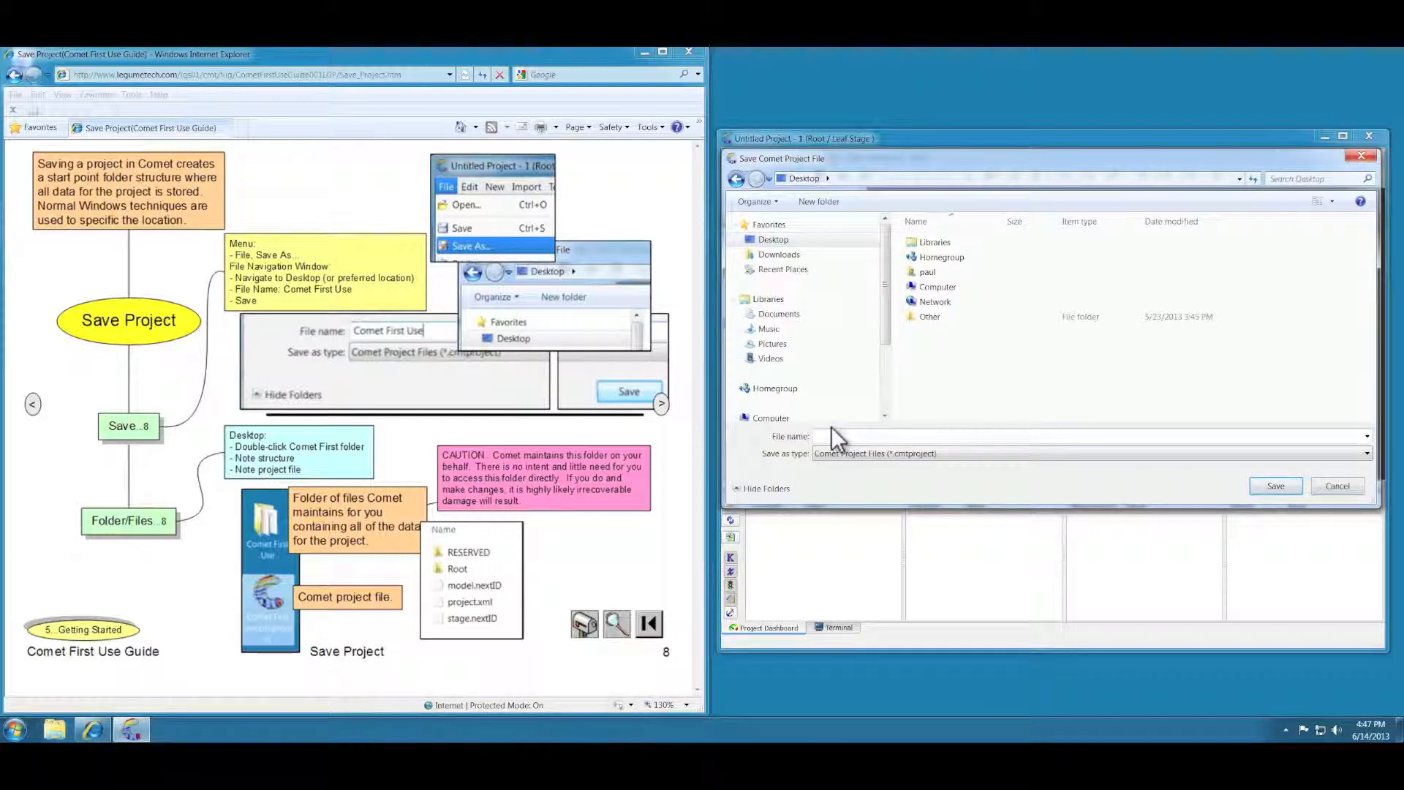
{"action": "type", "text": "Com"}
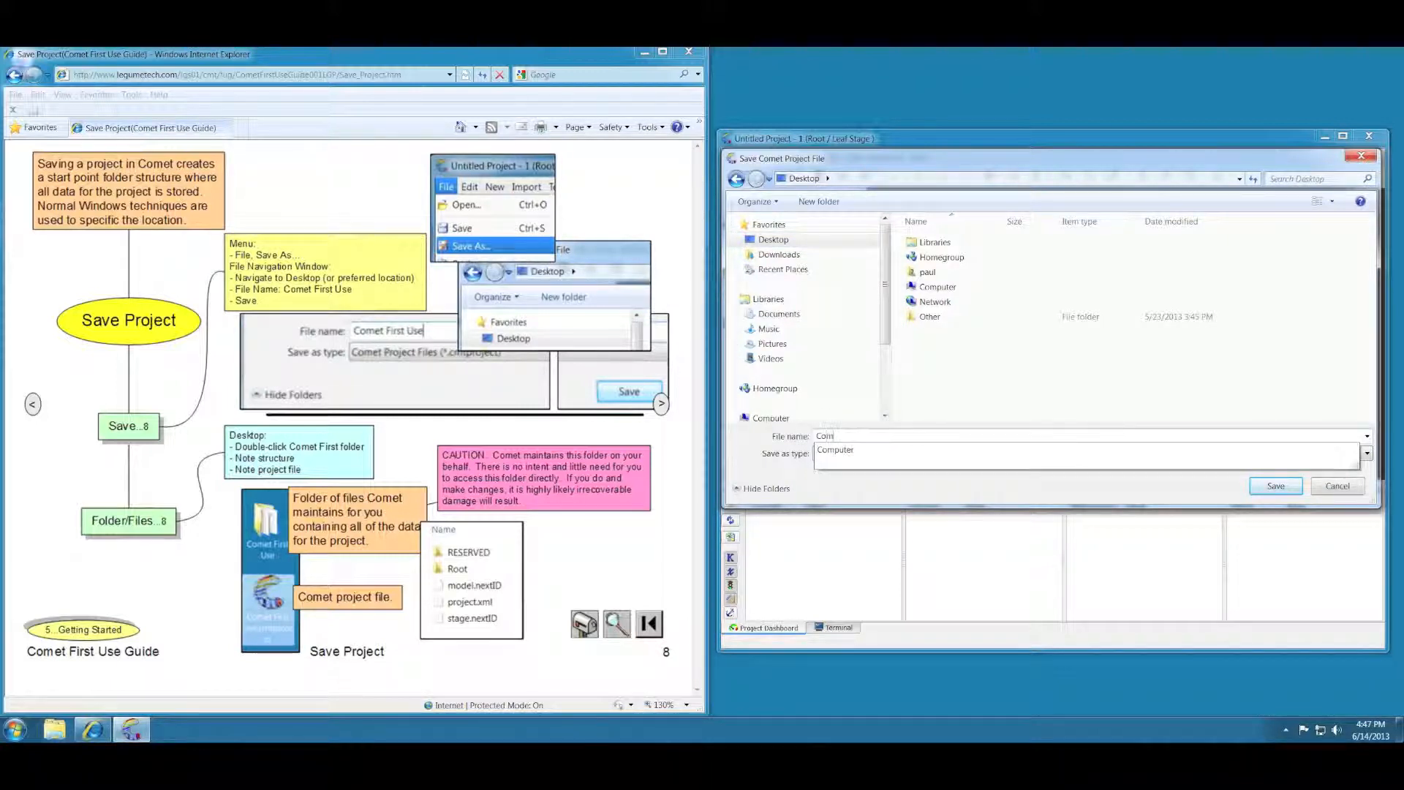
{"action": "type", "text": "et First Use"}
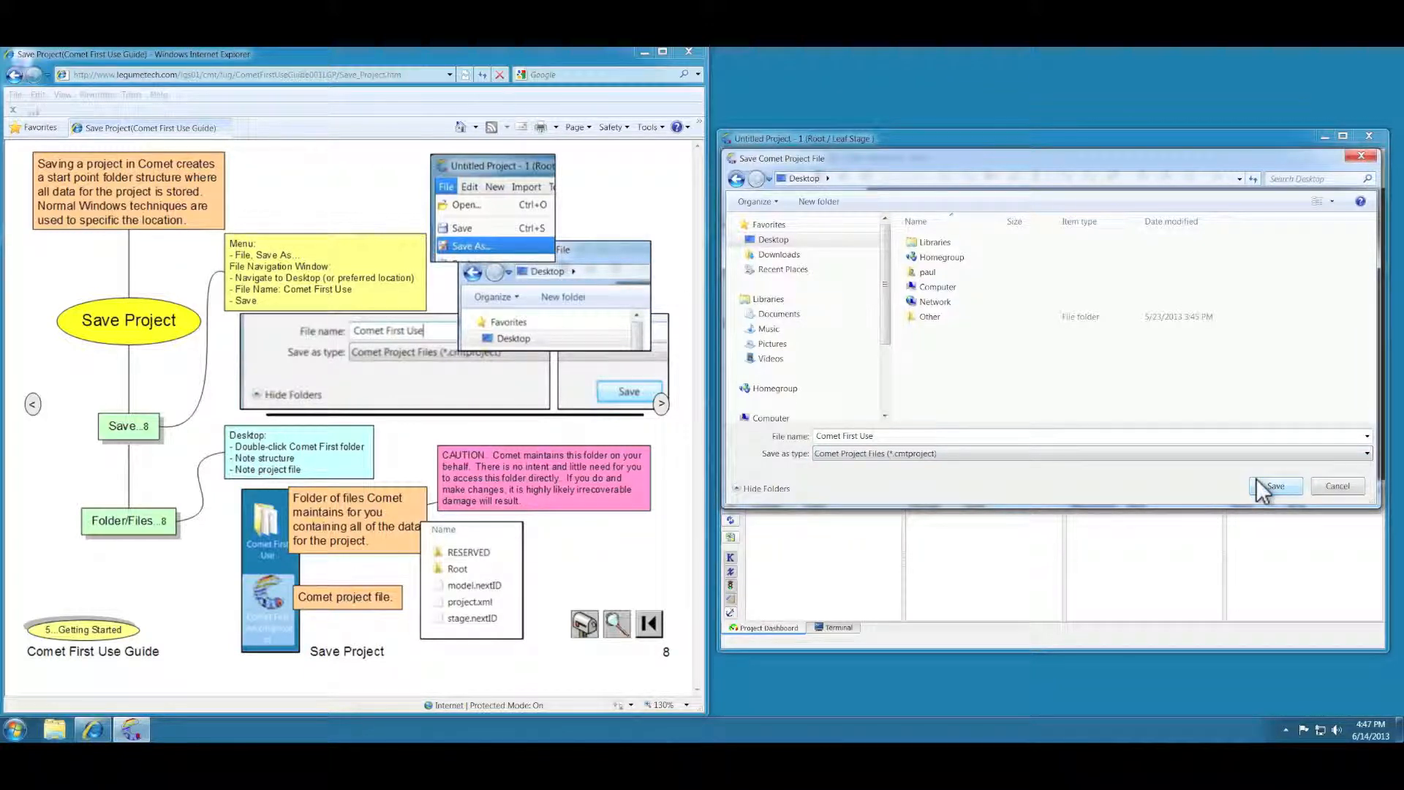
{"action": "left_click", "coordinate": [1275, 486]}
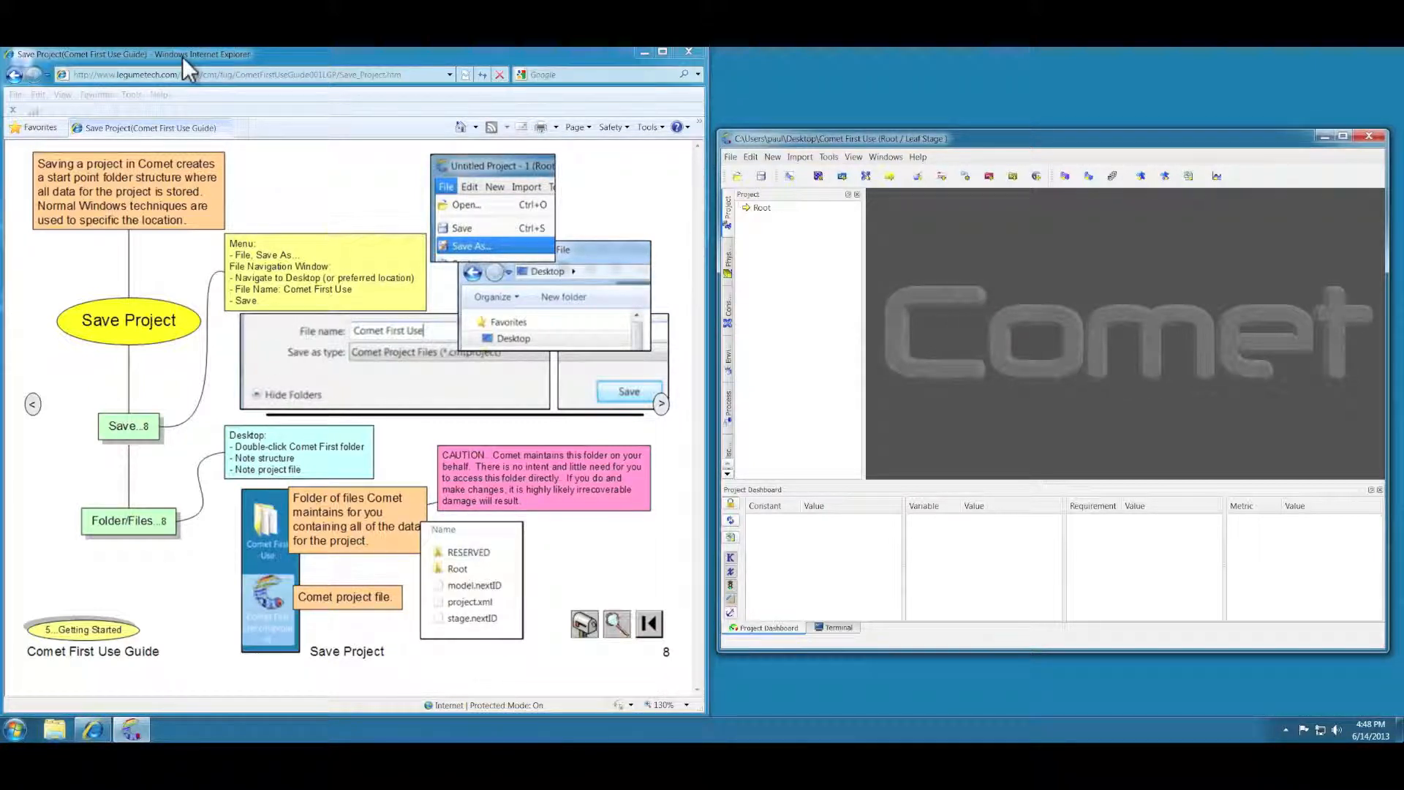
Uncover the desktop icons and examine the contents of the Comet First Use project folder, then close it
{"action": "left_click_drag", "start_coordinate": [182, 56], "coordinate": [250, 63]}
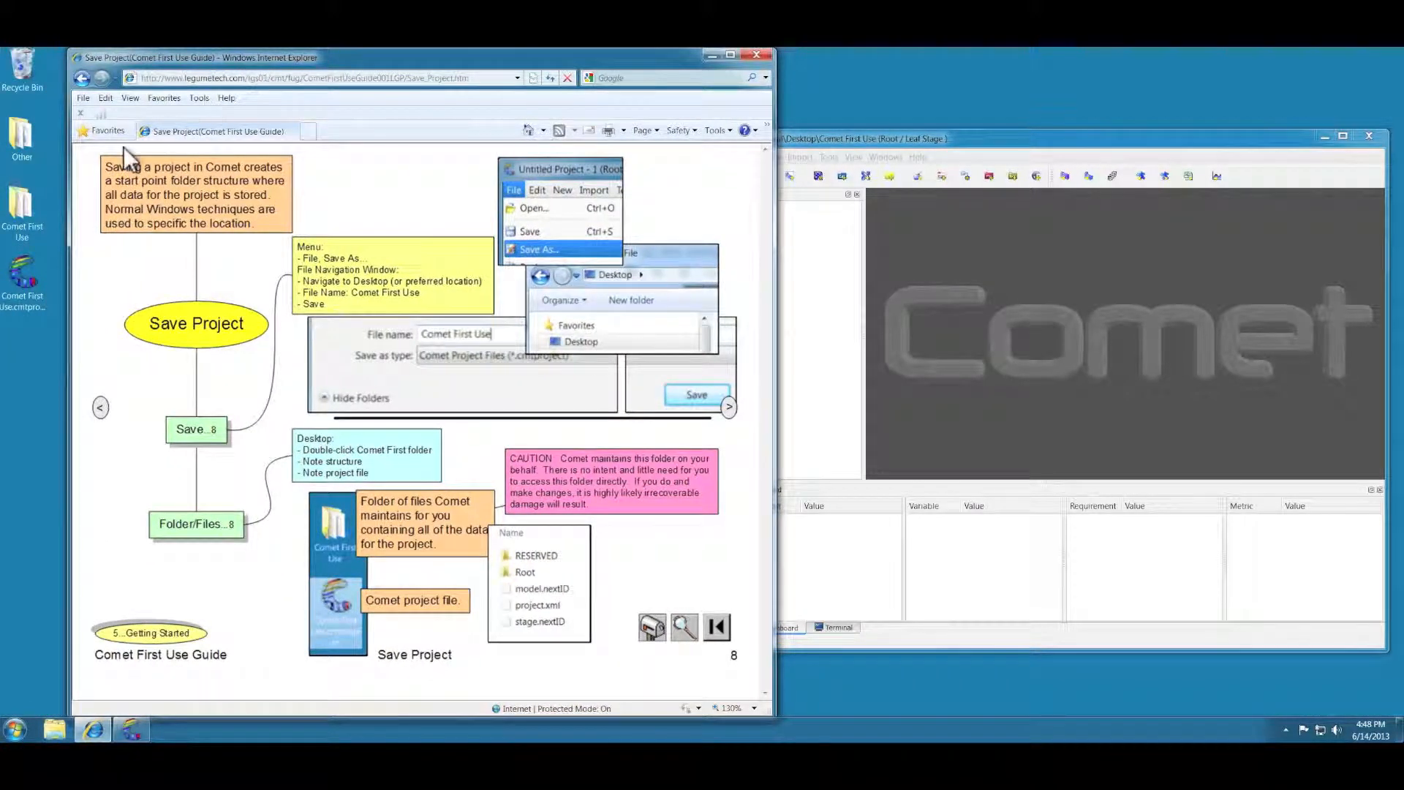
{"action": "left_click", "coordinate": [20, 203]}
{"action": "double_click", "coordinate": [21, 209]}
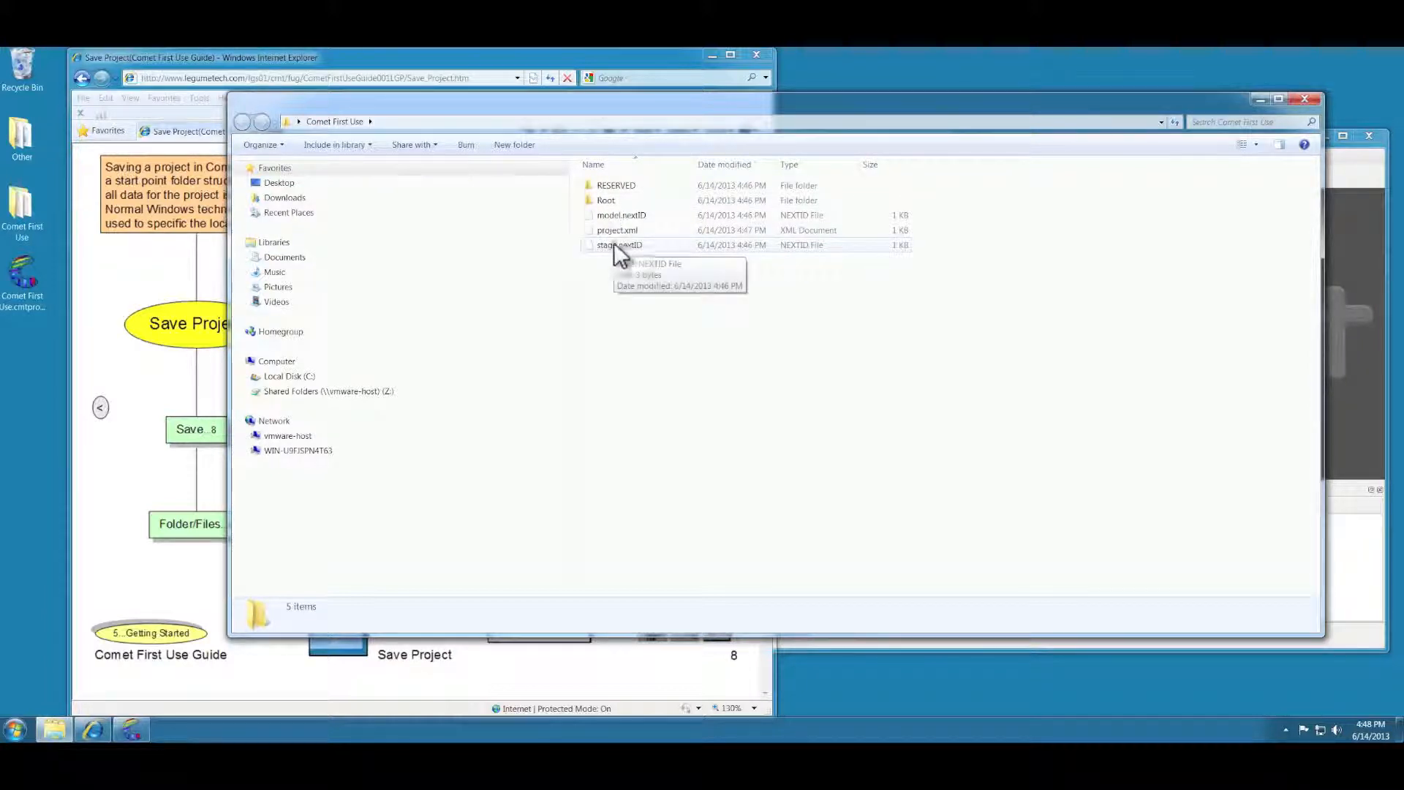
{"action": "left_click", "coordinate": [1304, 98]}
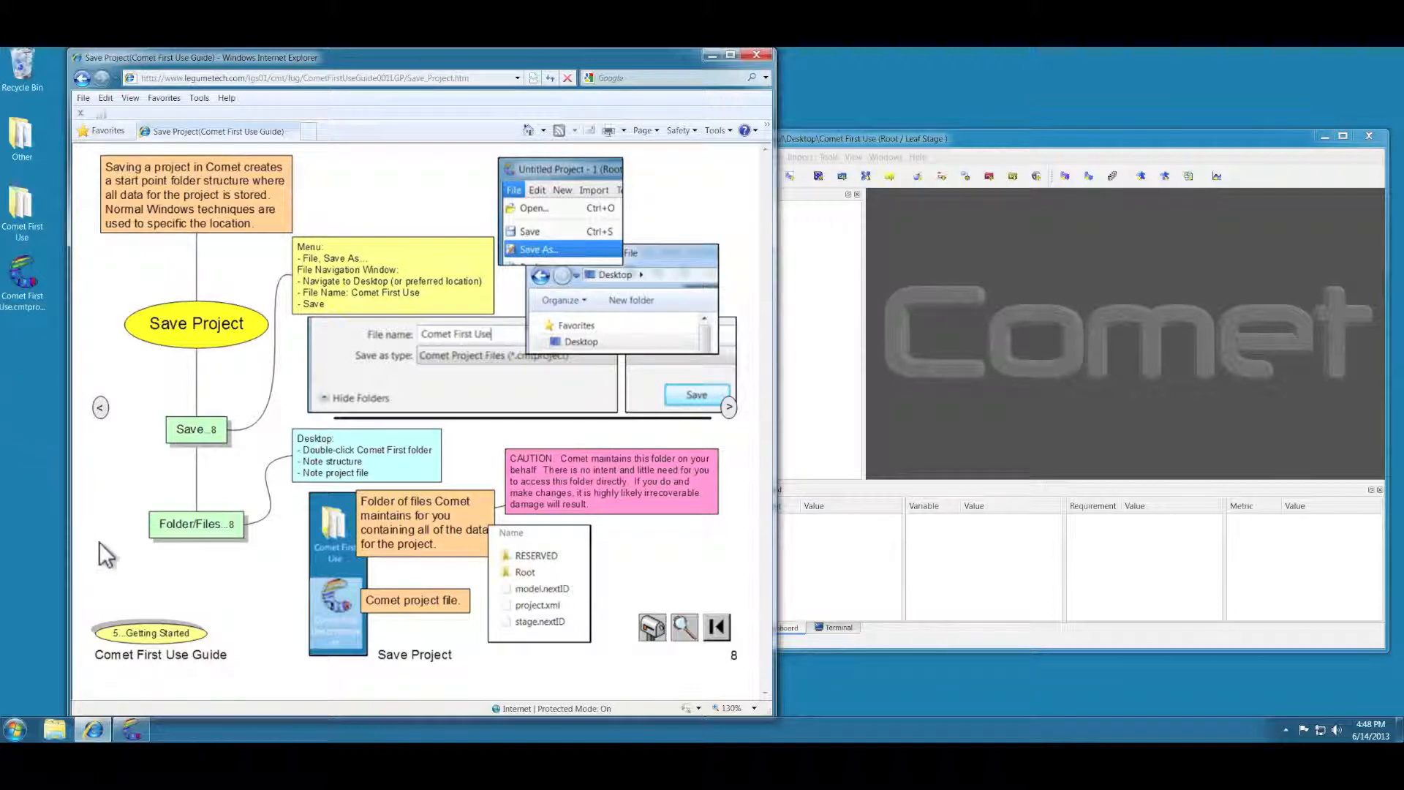
Move the guide window back beside Comet, open its Exit/Restart page, and exit Comet
{"action": "left_click", "coordinate": [161, 633]}
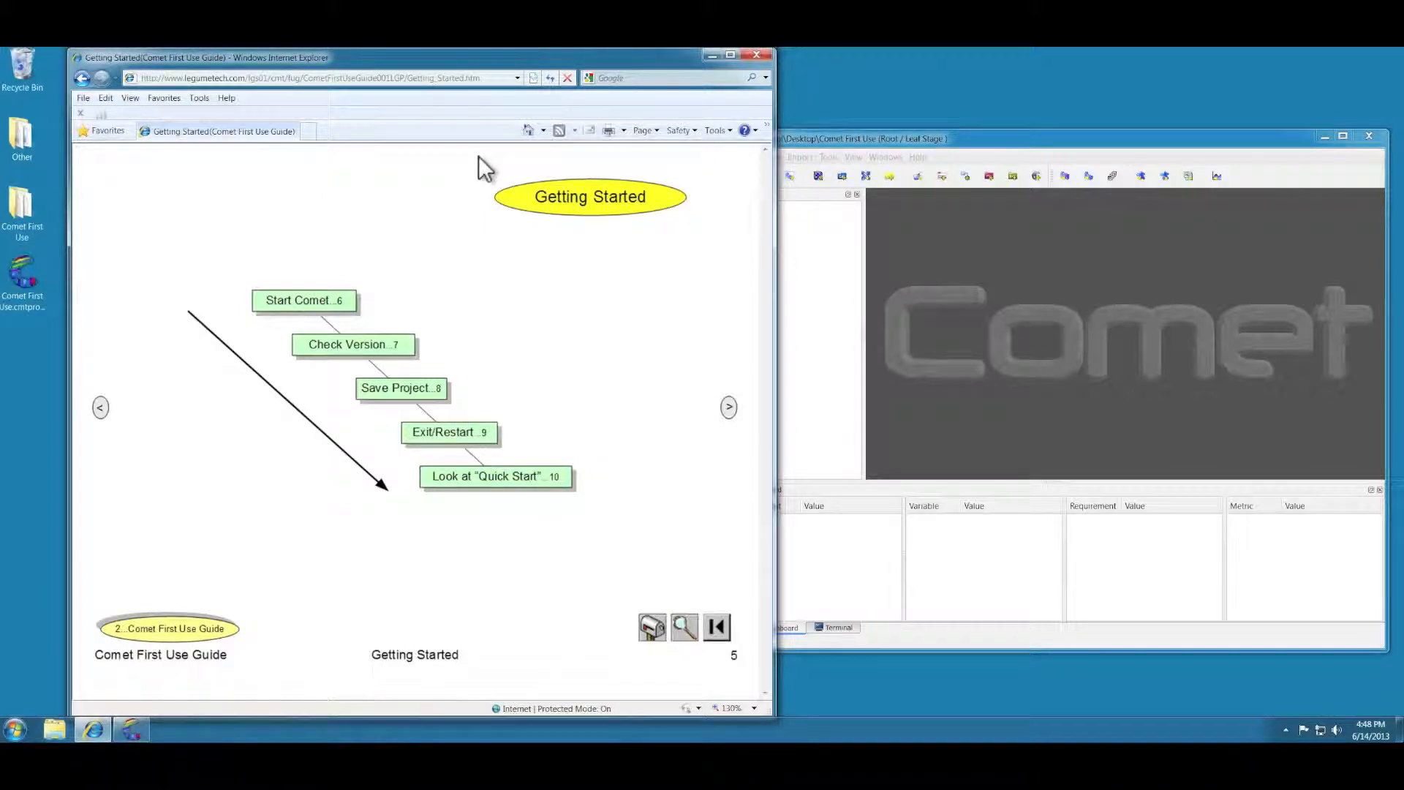
{"action": "left_click_drag", "start_coordinate": [479, 55], "coordinate": [413, 53]}
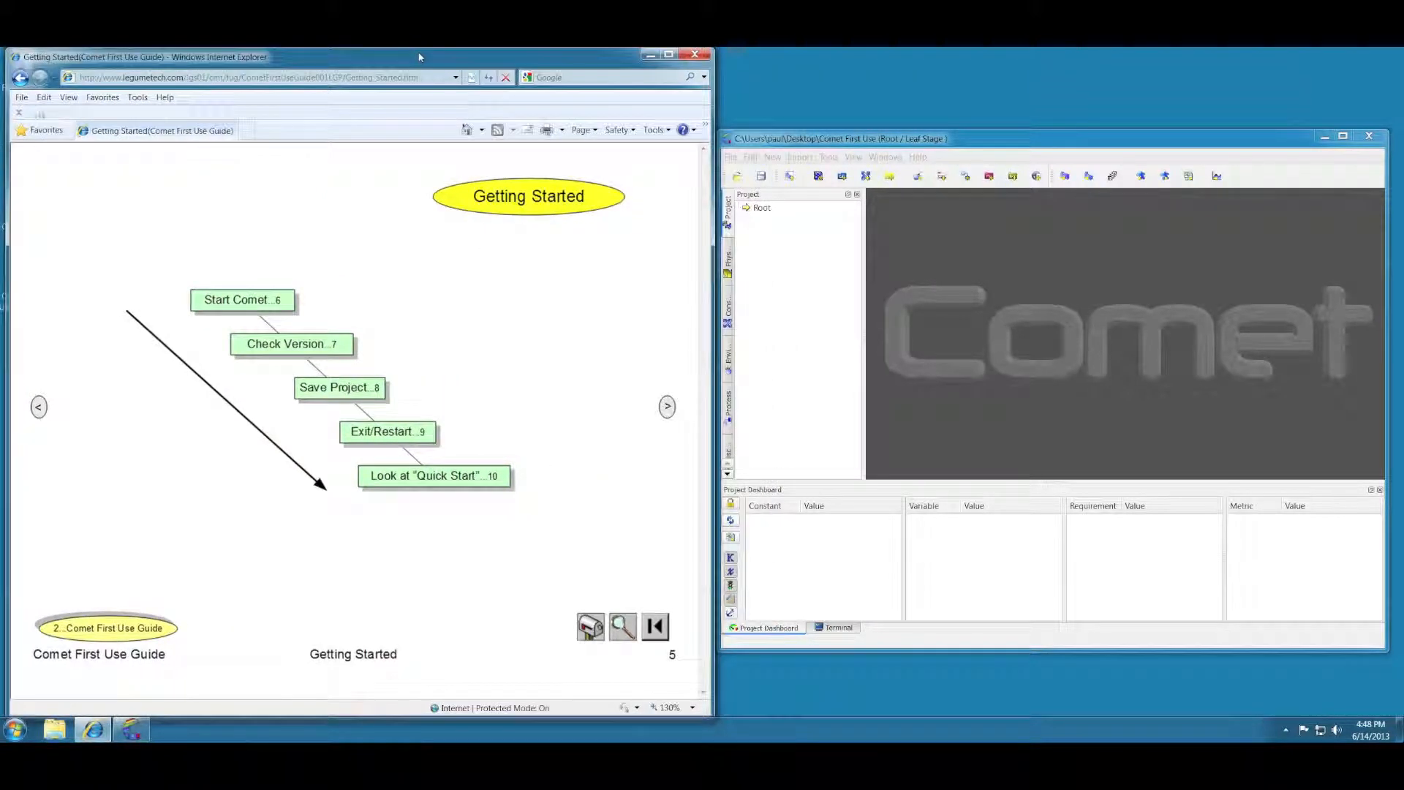
{"action": "left_click", "coordinate": [395, 437]}
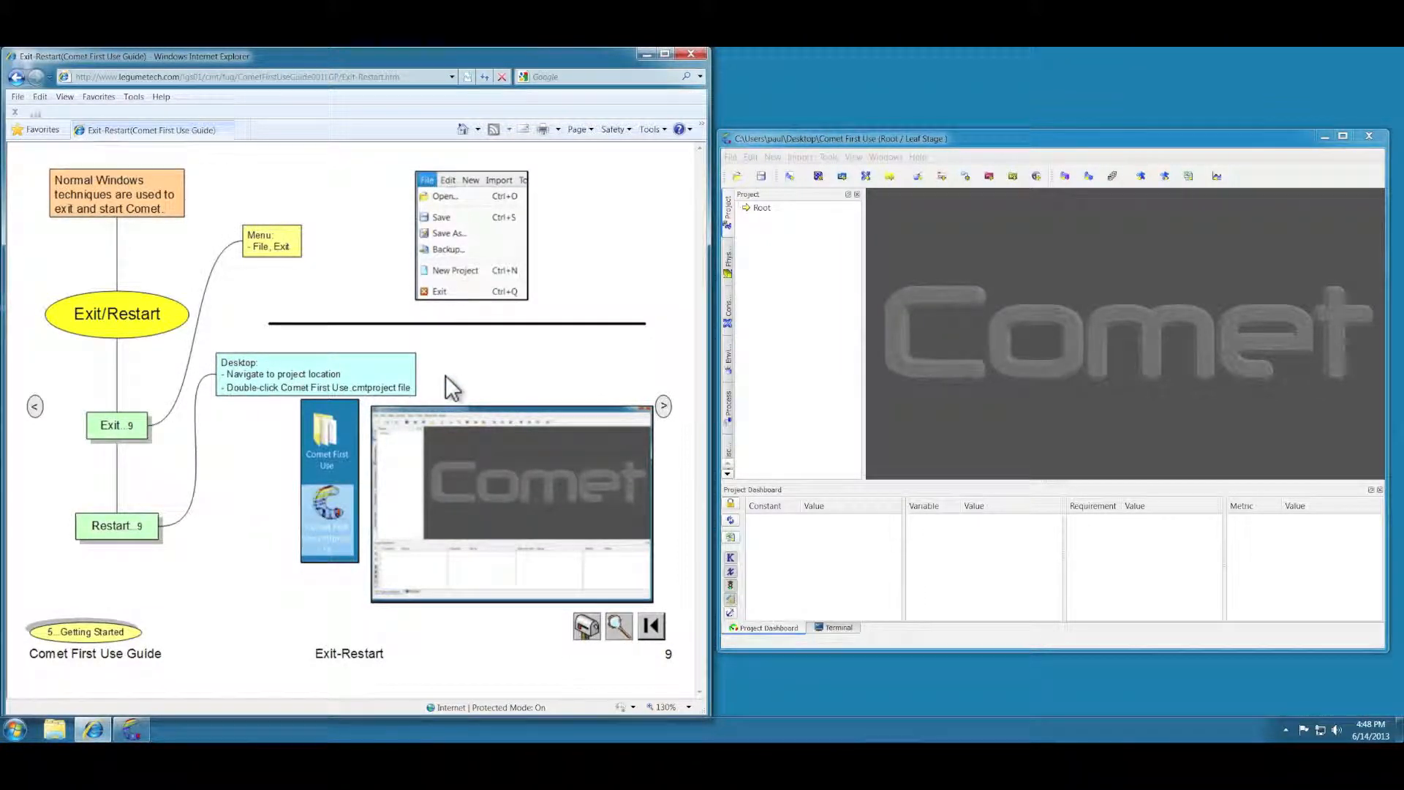
{"action": "left_click", "coordinate": [750, 139]}
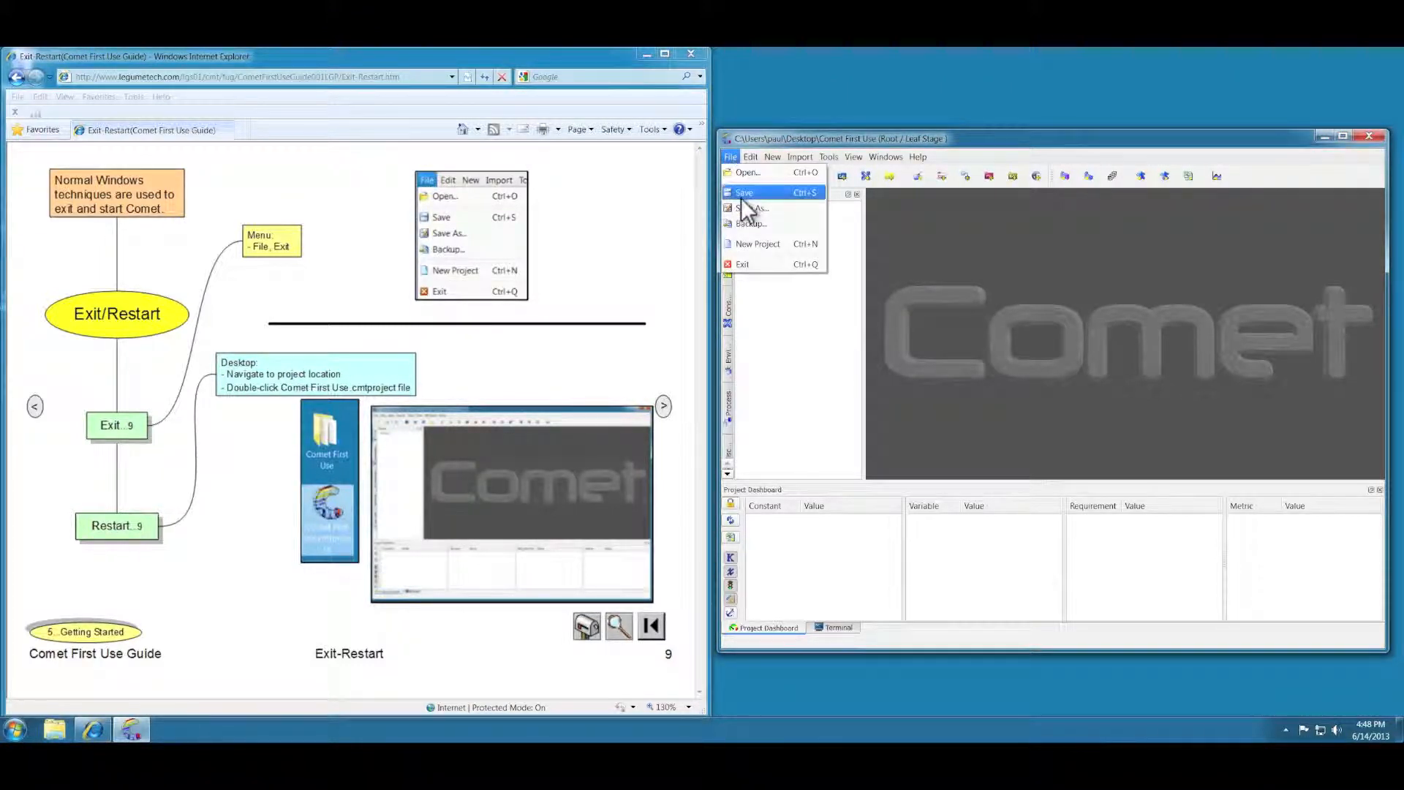
{"action": "left_click", "coordinate": [742, 264]}
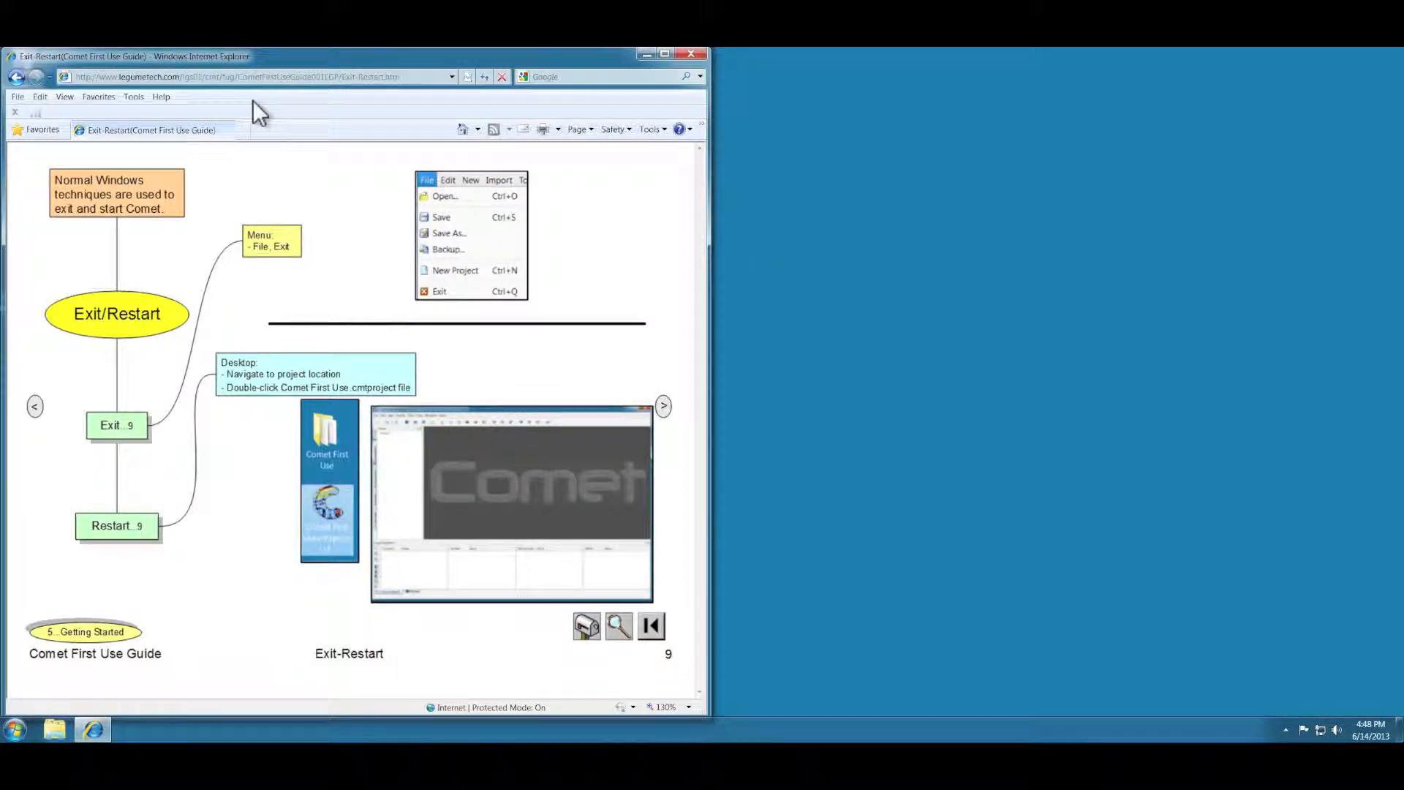
Restart Comet from the Comet First Use.cmtproject file on the desktop, moving the guide window aside and back
{"action": "left_click_drag", "start_coordinate": [253, 58], "coordinate": [323, 66]}
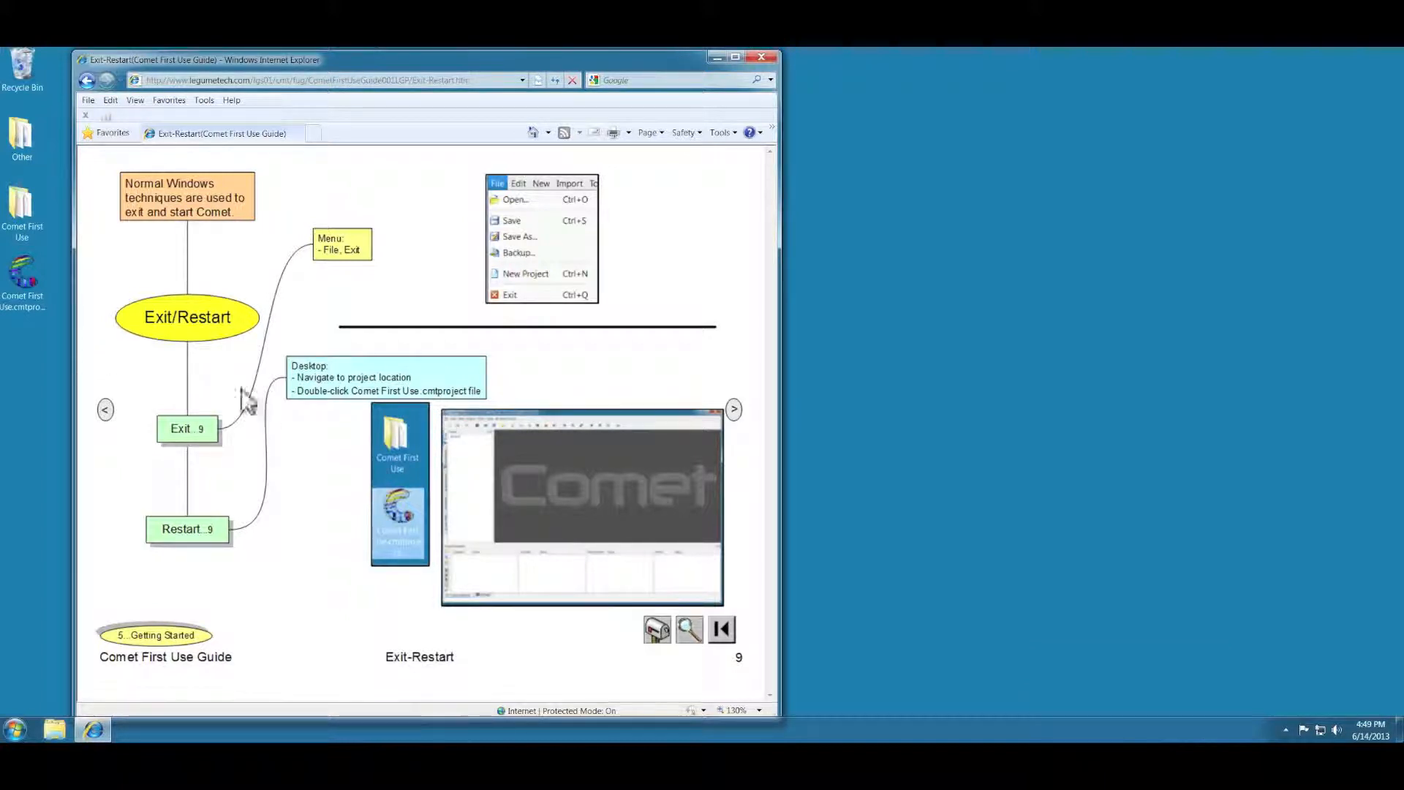
{"action": "double_click", "coordinate": [24, 278]}
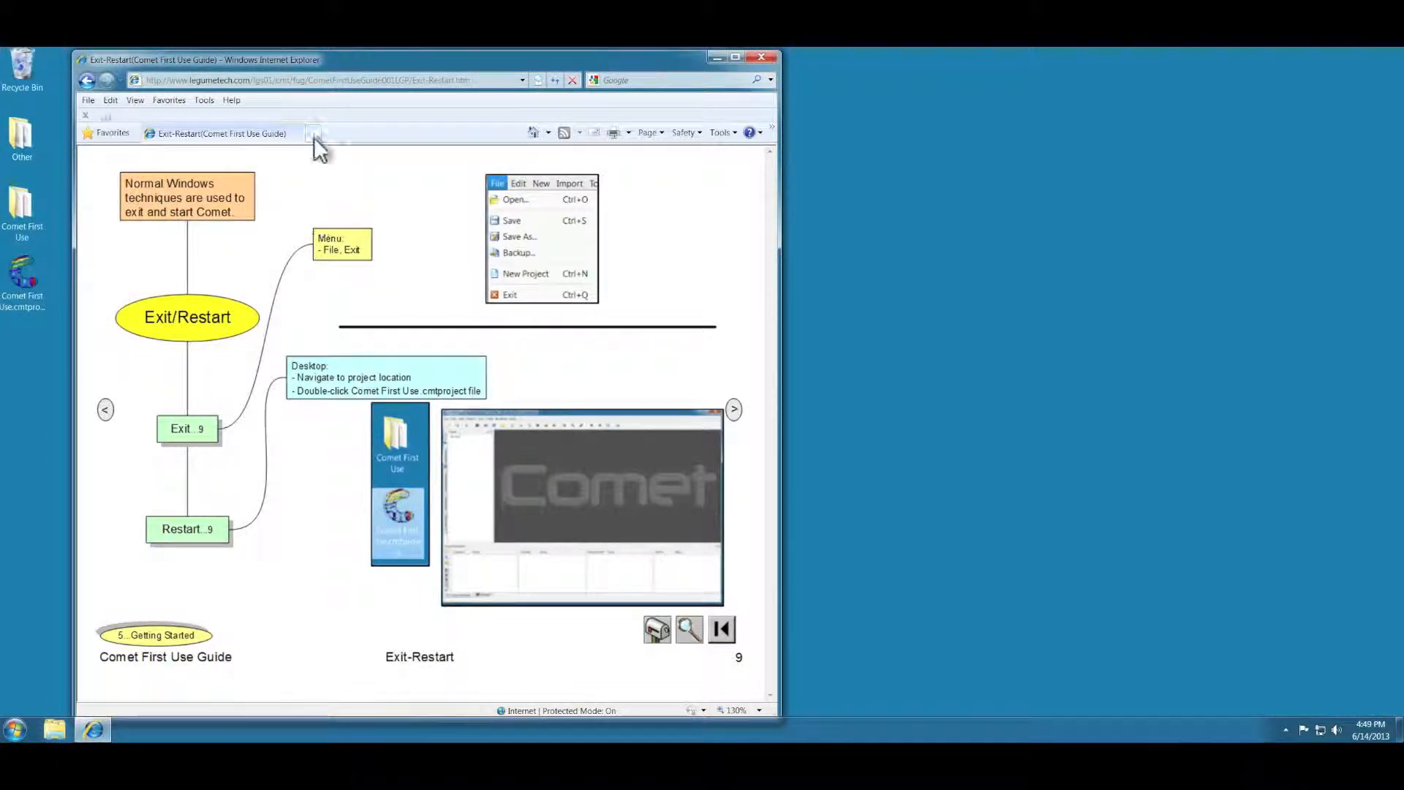
{"action": "left_click_drag", "start_coordinate": [361, 67], "coordinate": [292, 67]}
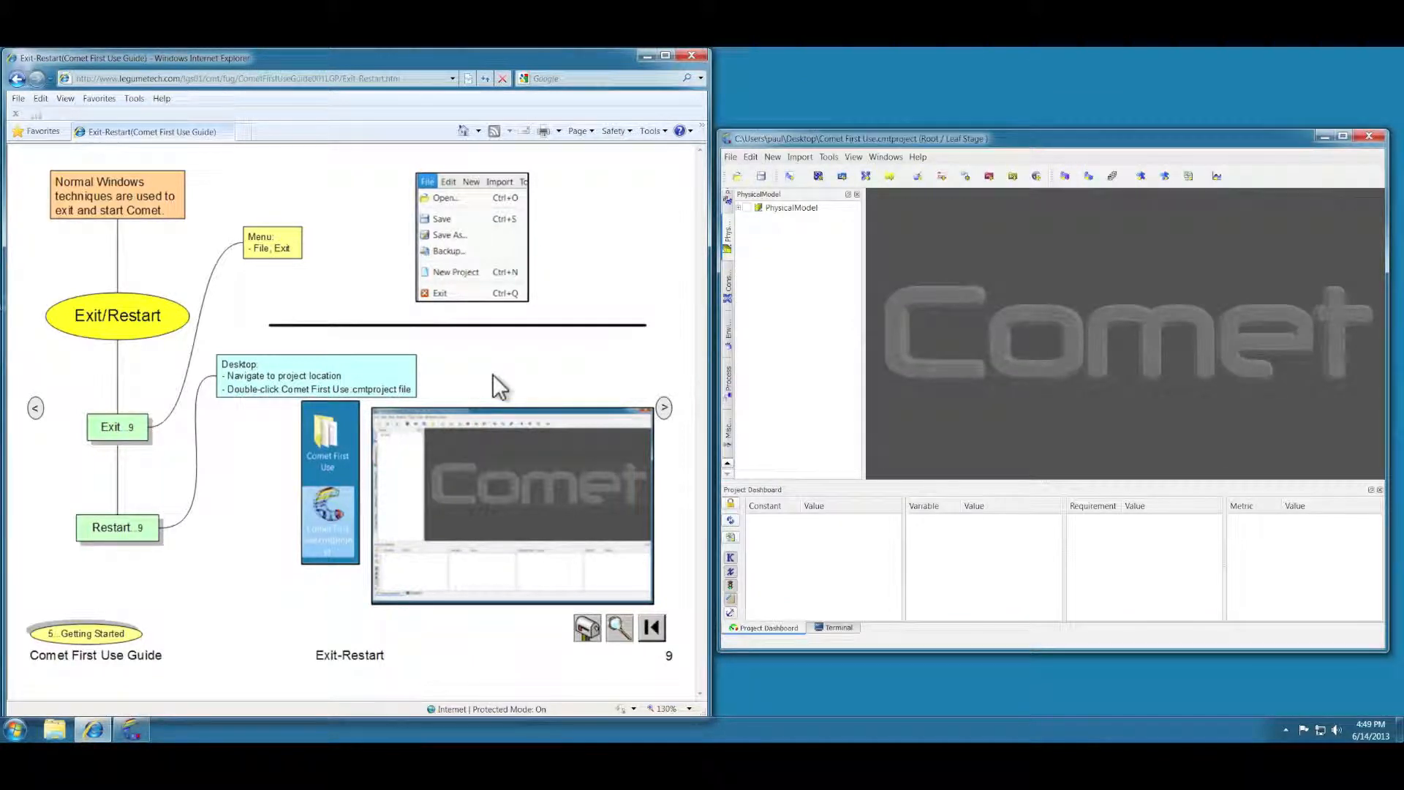
Open the guide's Look at "Quick Start" page through Getting Started, and open Quick Start Volume 1: Explore Comet Concepts from Comet's help
{"action": "left_click", "coordinate": [71, 633]}
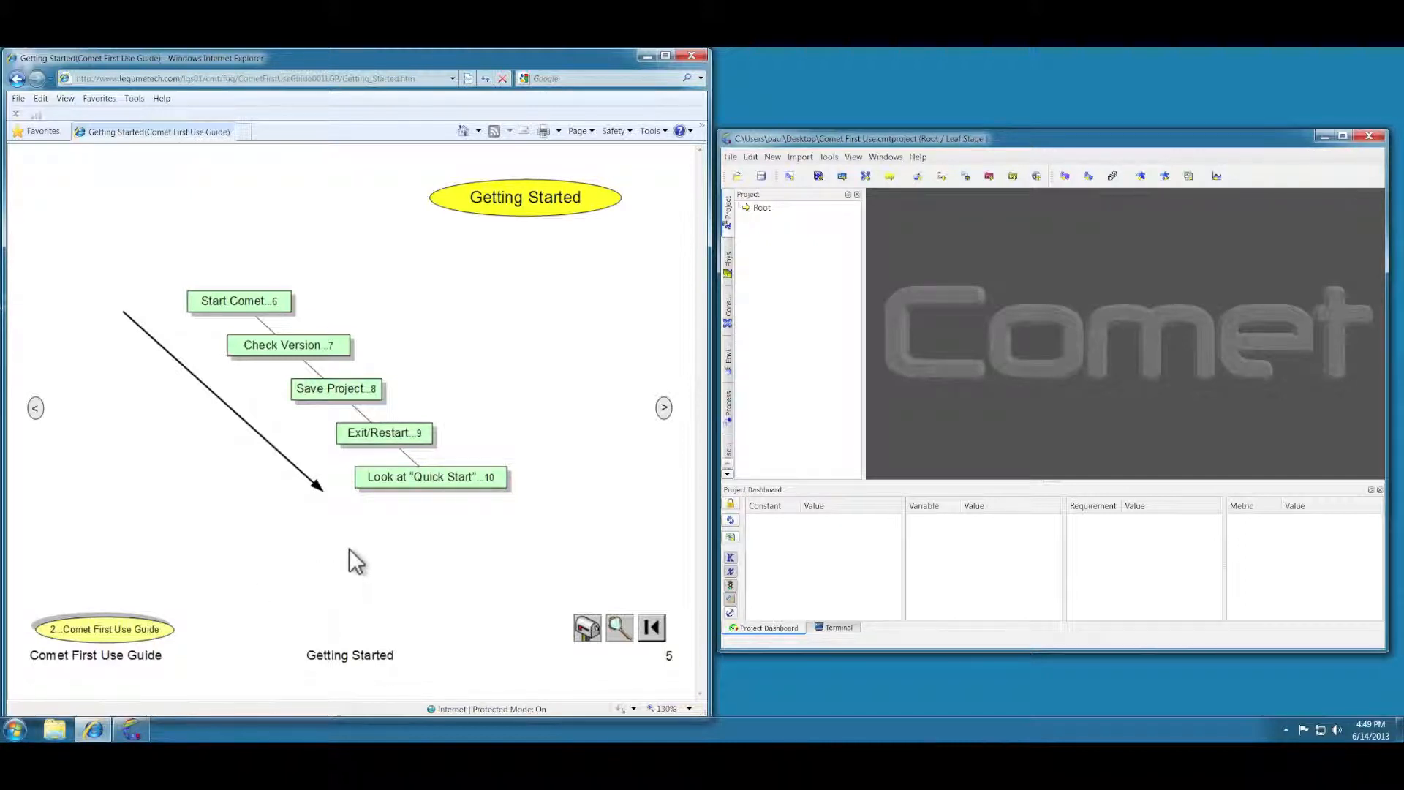
{"action": "left_click", "coordinate": [400, 487]}
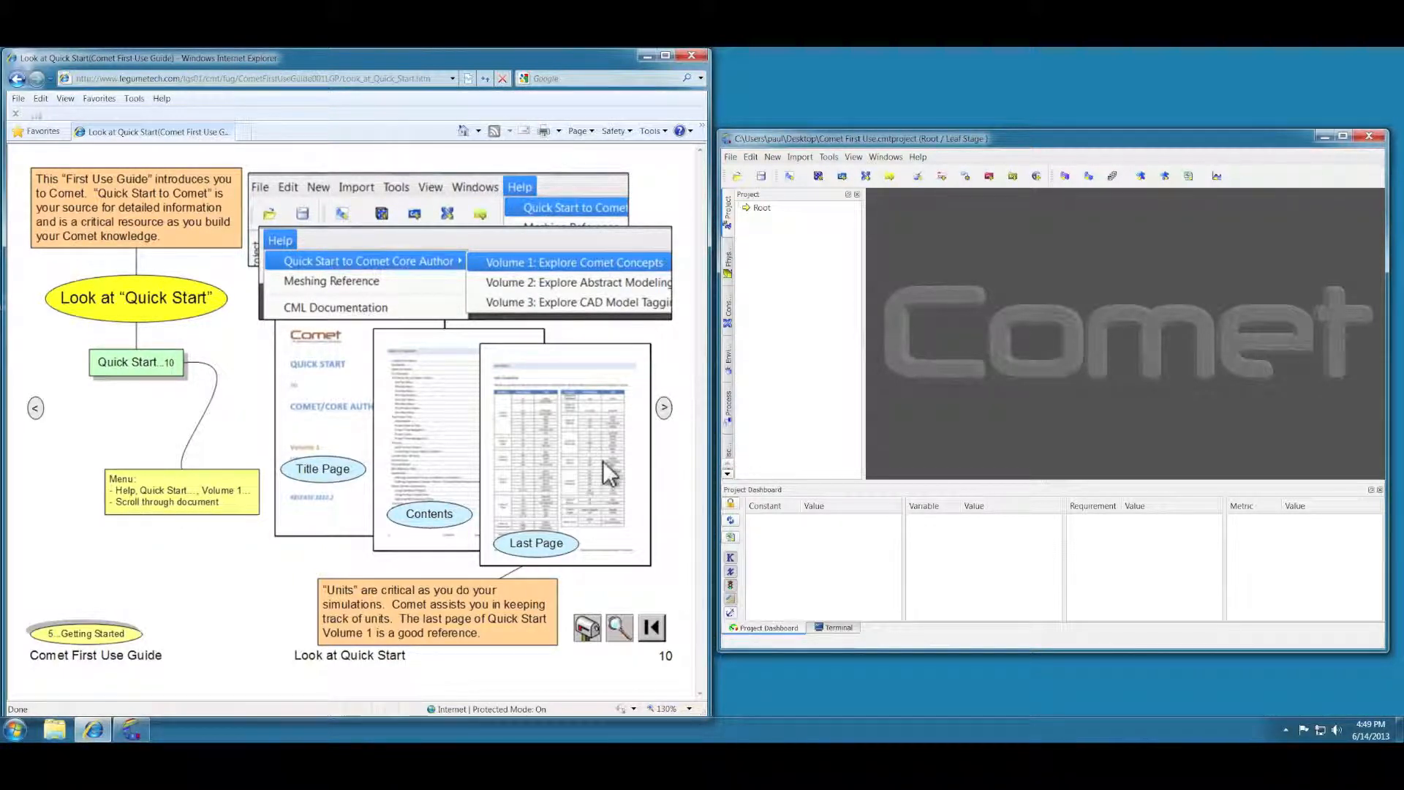
{"action": "left_click", "coordinate": [916, 158]}
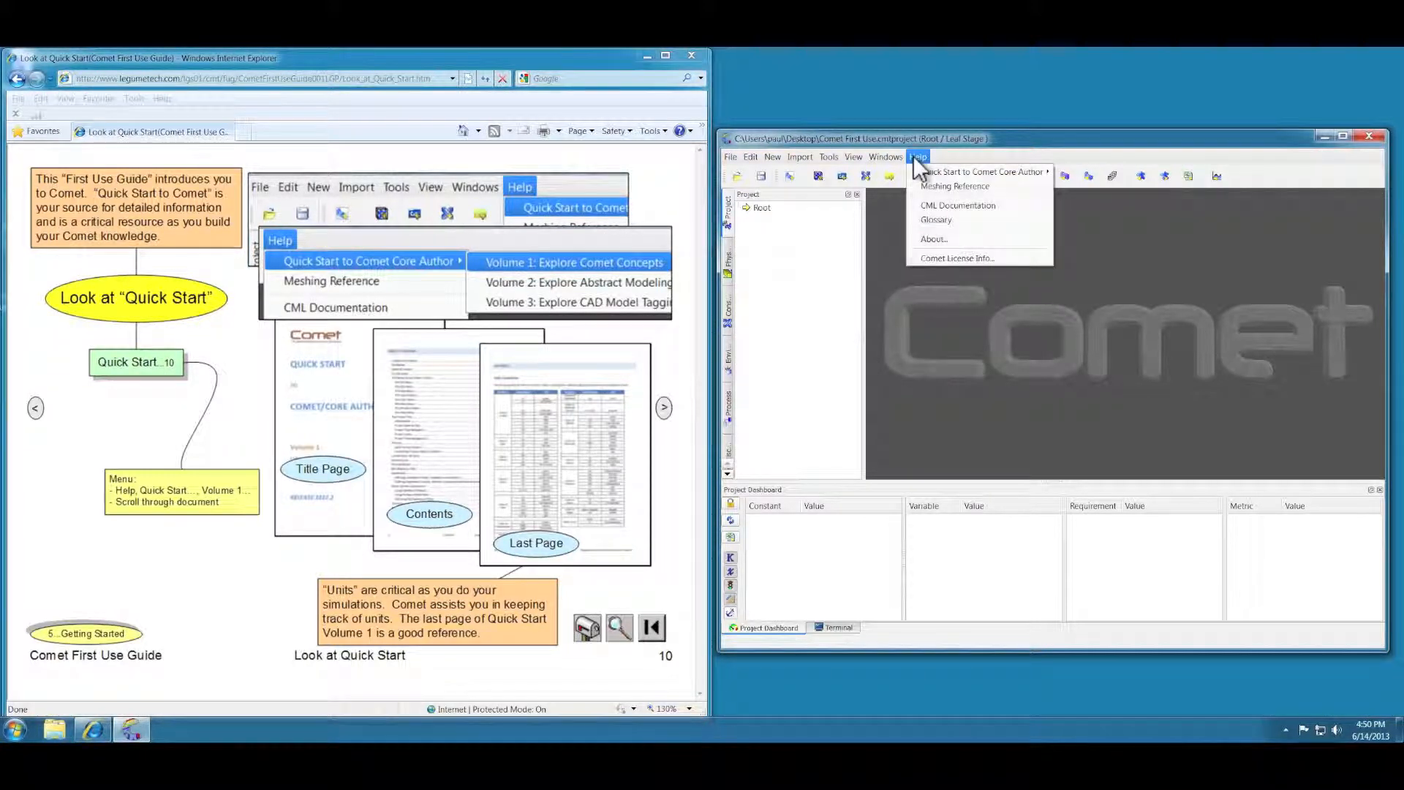
{"action": "mouse_move", "coordinate": [929, 174]}
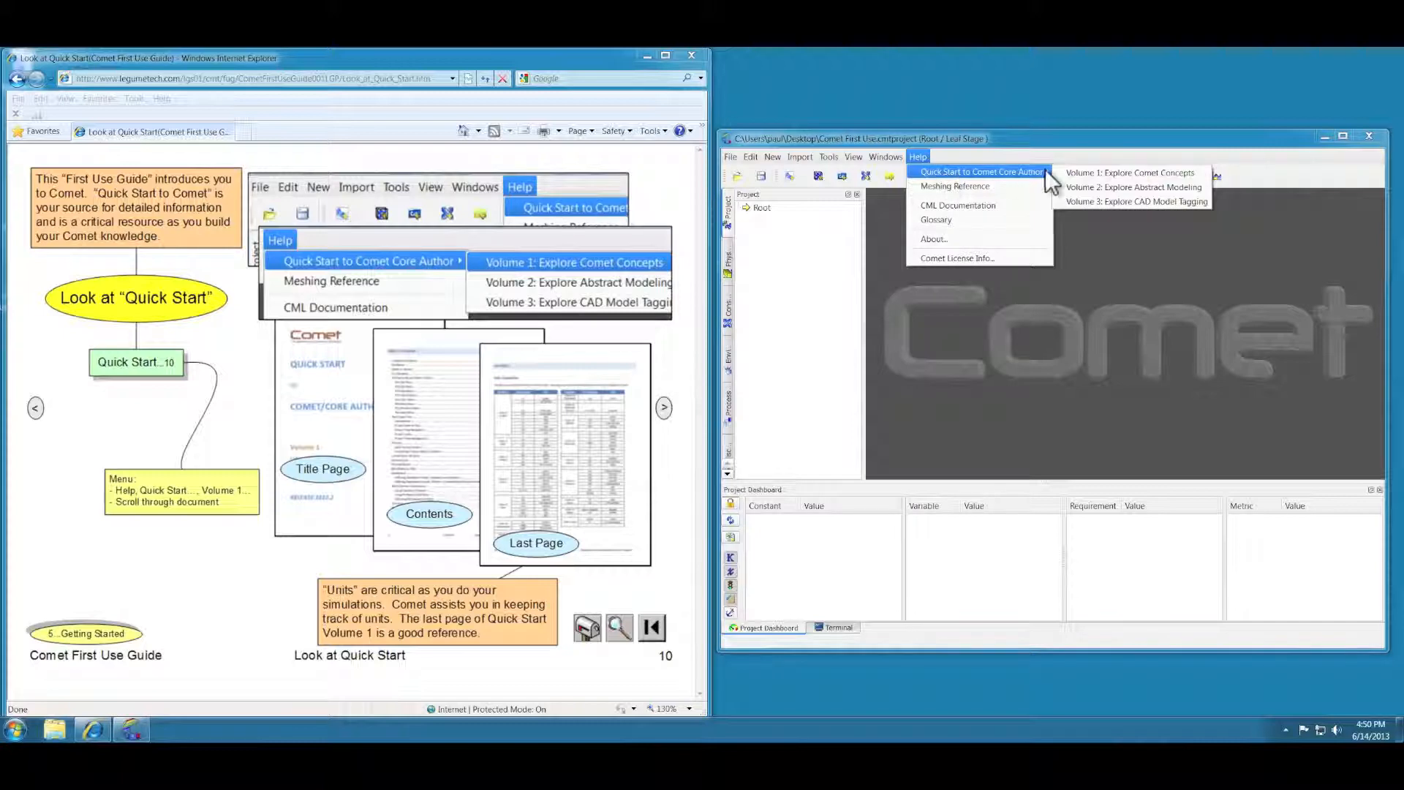
{"action": "left_click", "coordinate": [1081, 173]}
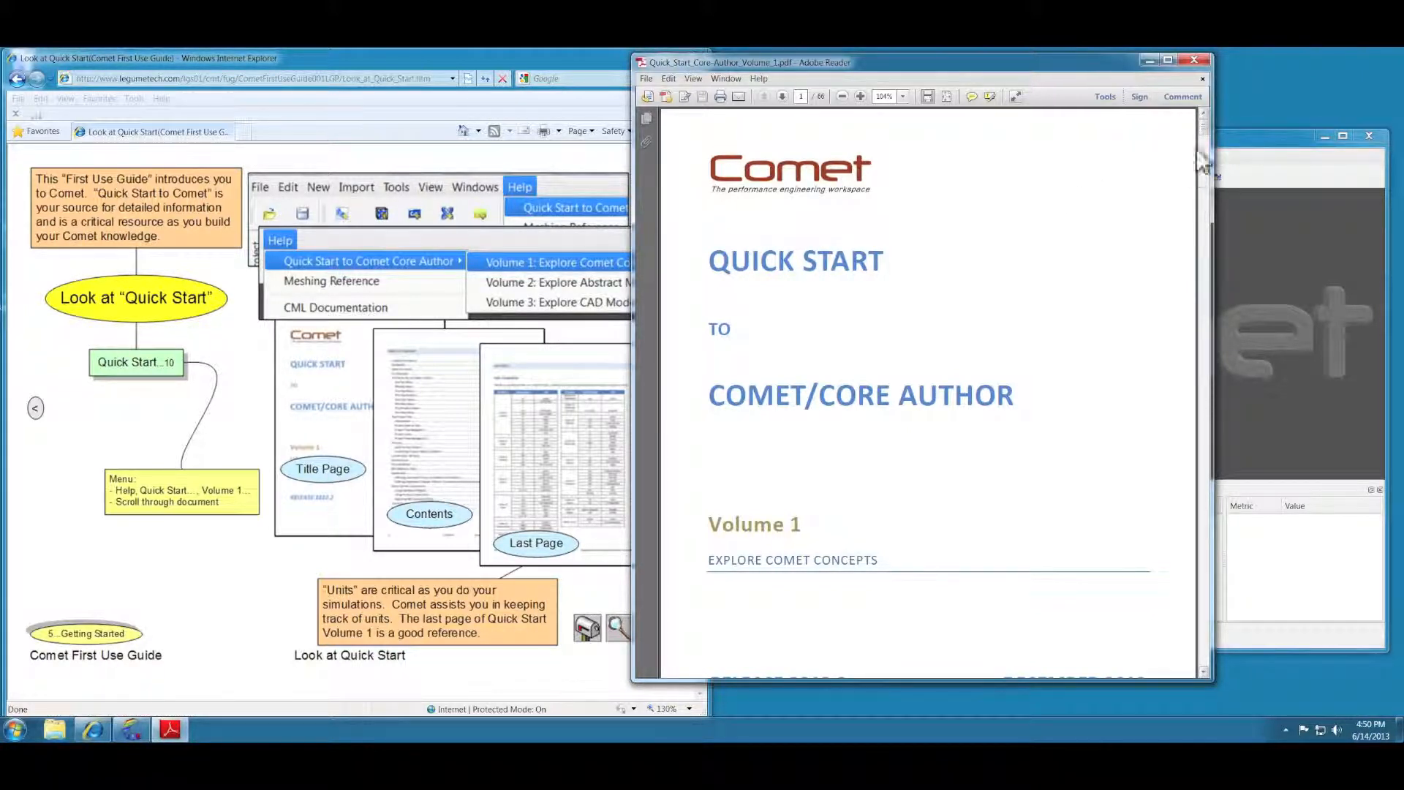
Examine the Unit Conventions table on the last page of Quick Start Volume 1, and close the document
{"action": "left_click_drag", "start_coordinate": [1201, 130], "coordinate": [1205, 649]}
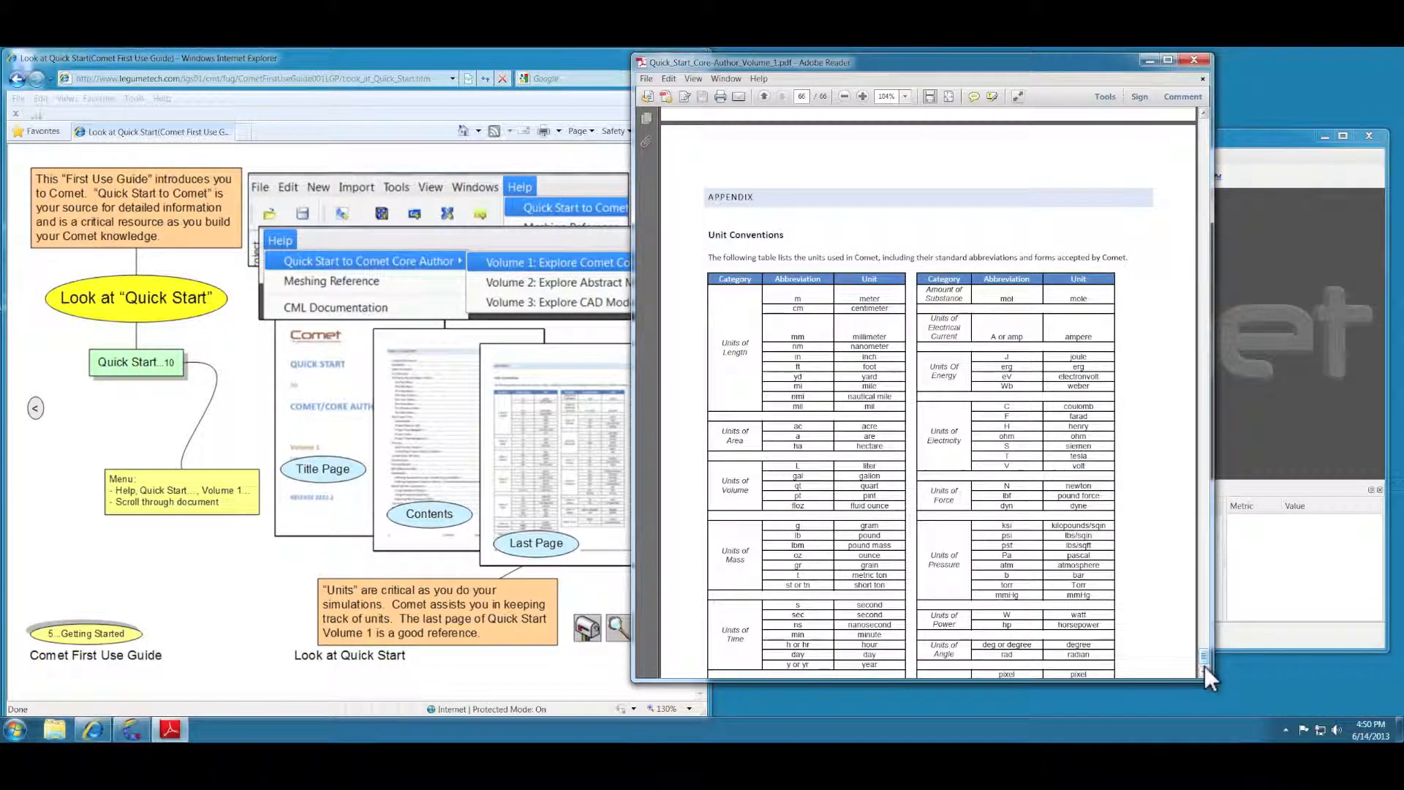
{"action": "left_click", "coordinate": [1204, 667]}
{"action": "left_click", "coordinate": [1205, 667]}
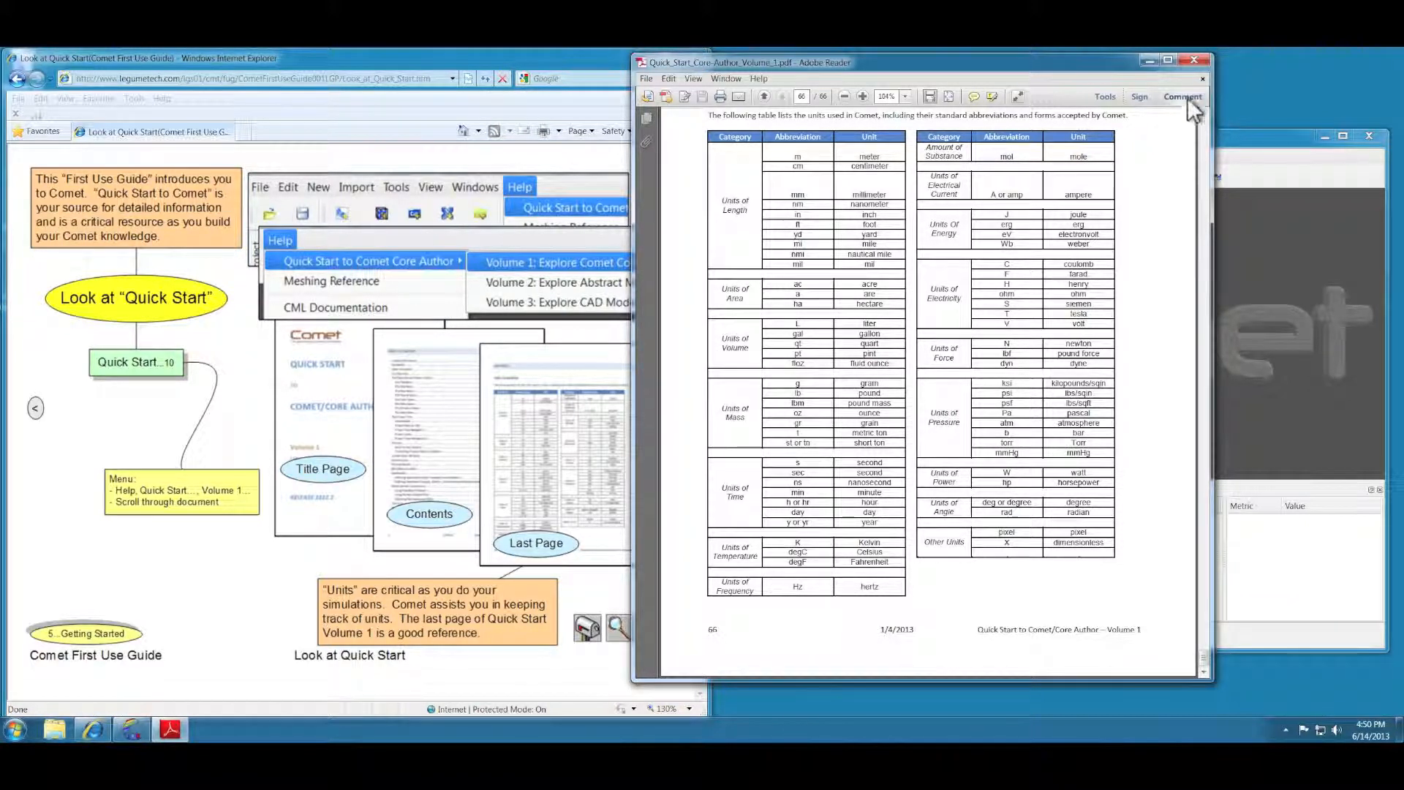
{"action": "left_click", "coordinate": [1193, 59]}
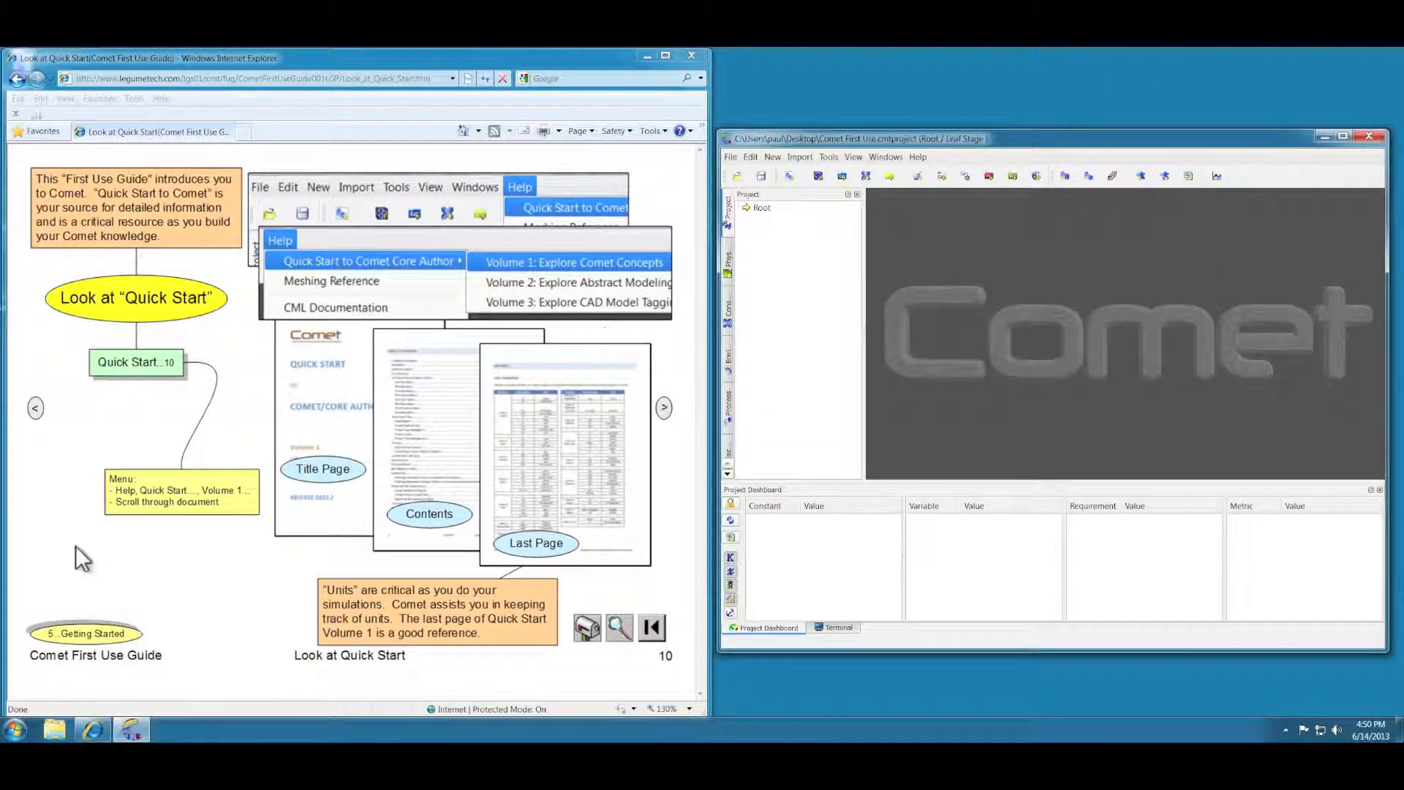
Return through Getting Started to the Comet First Use Guide overview and open the guide's Homepage page
{"action": "left_click", "coordinate": [84, 632]}
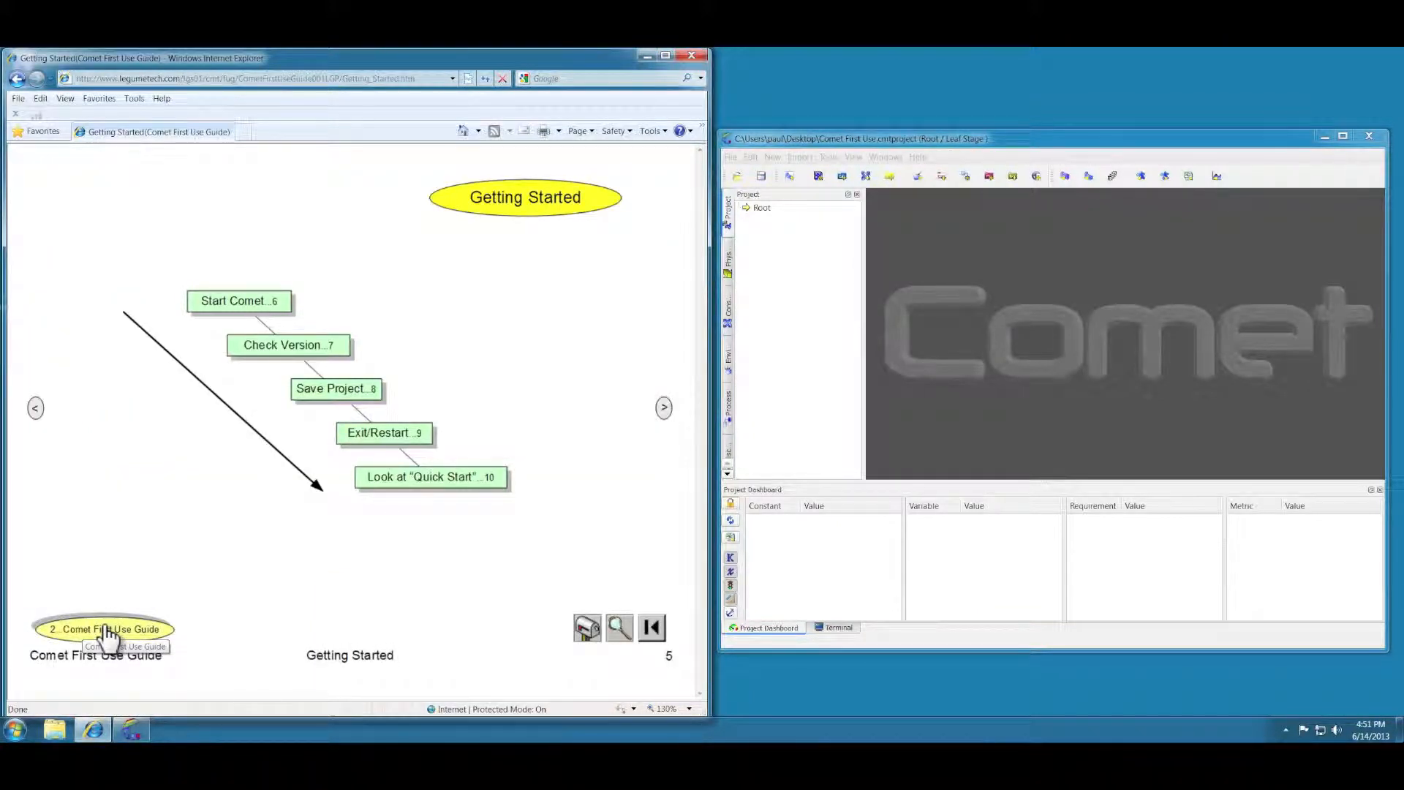
{"action": "left_click", "coordinate": [107, 630]}
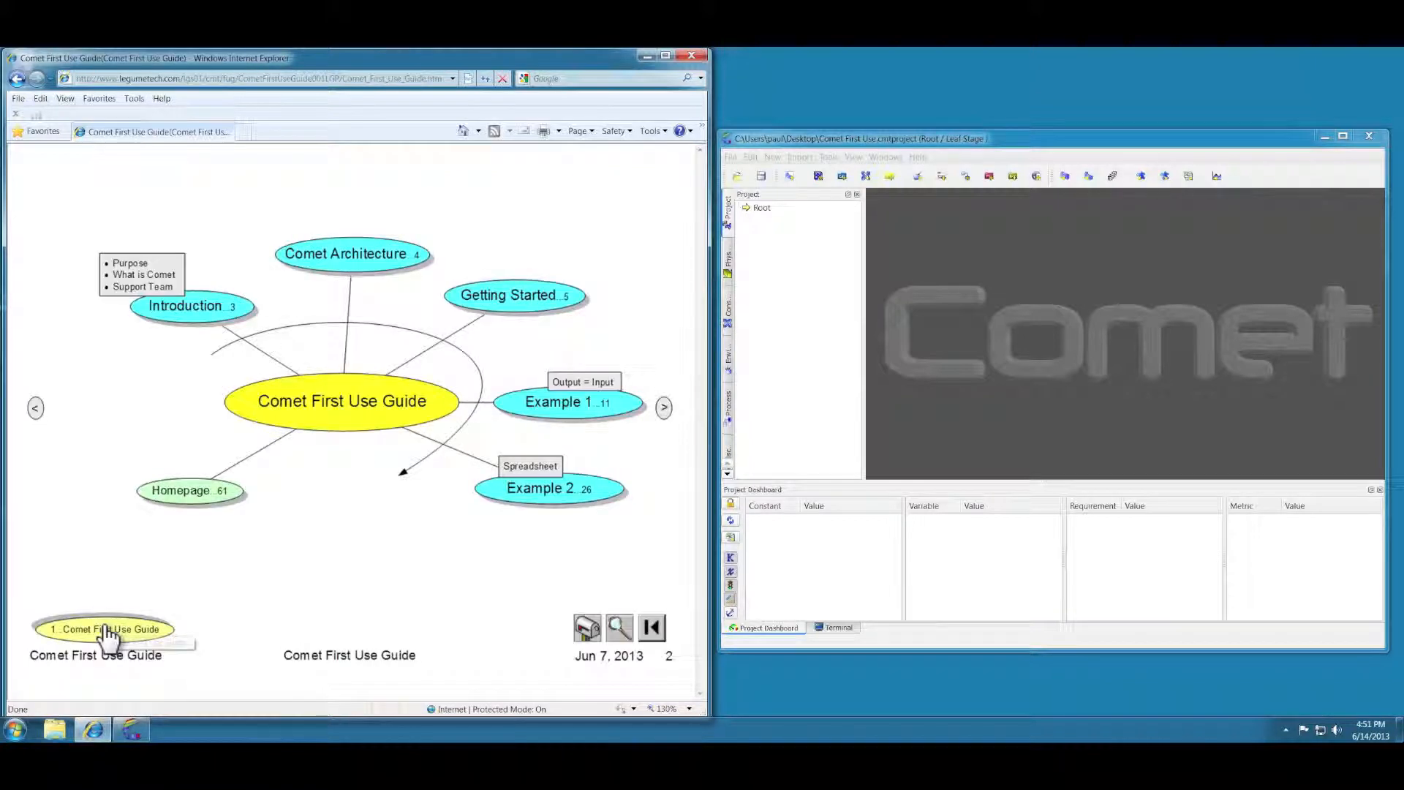
{"action": "left_click", "coordinate": [189, 493]}
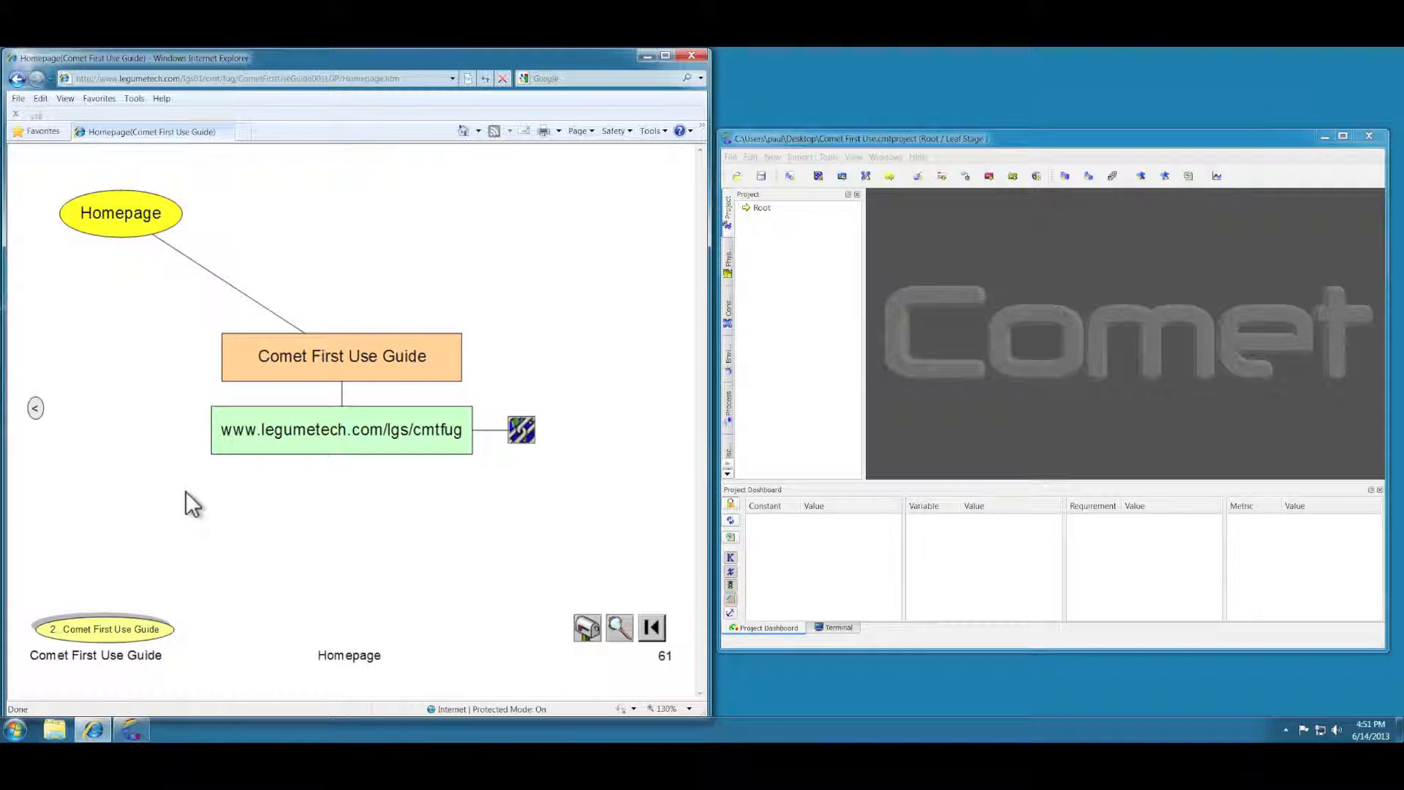